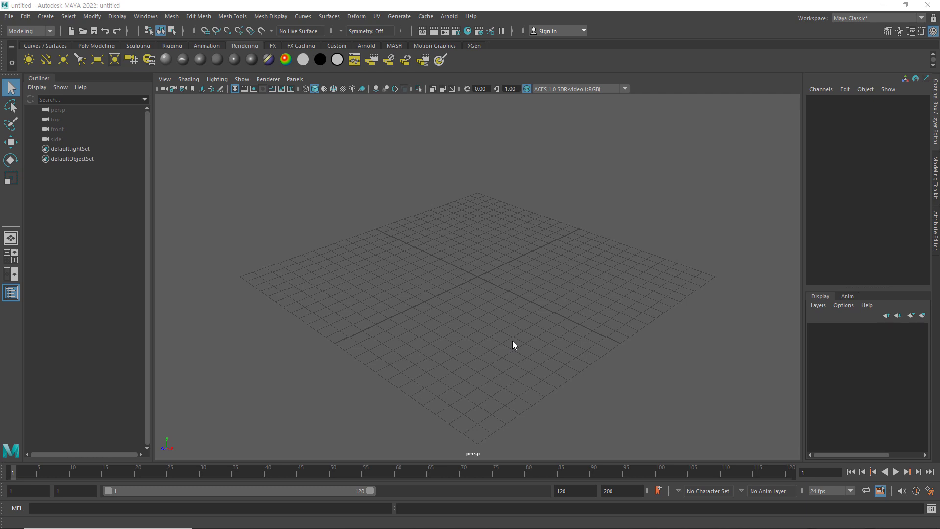
Step: Show the Polygon Primitives submenu under the Create menu
left_click(45, 16)
mouse_move(75, 51)
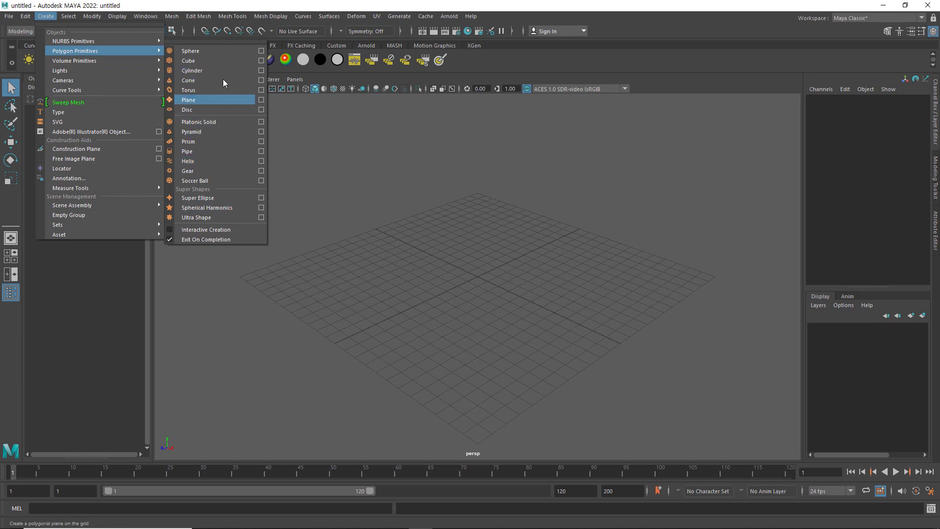
Step: Tear off the Polygon Primitives list and create a sphere, a cylinder and a torus
left_click(214, 42)
left_click_drag(222, 29, 233, 125)
left_click(205, 137)
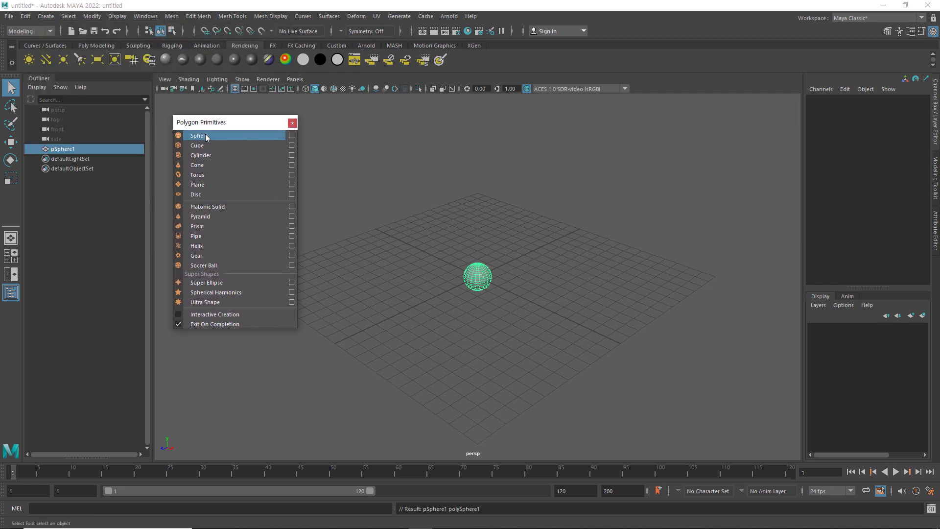
left_click(211, 156)
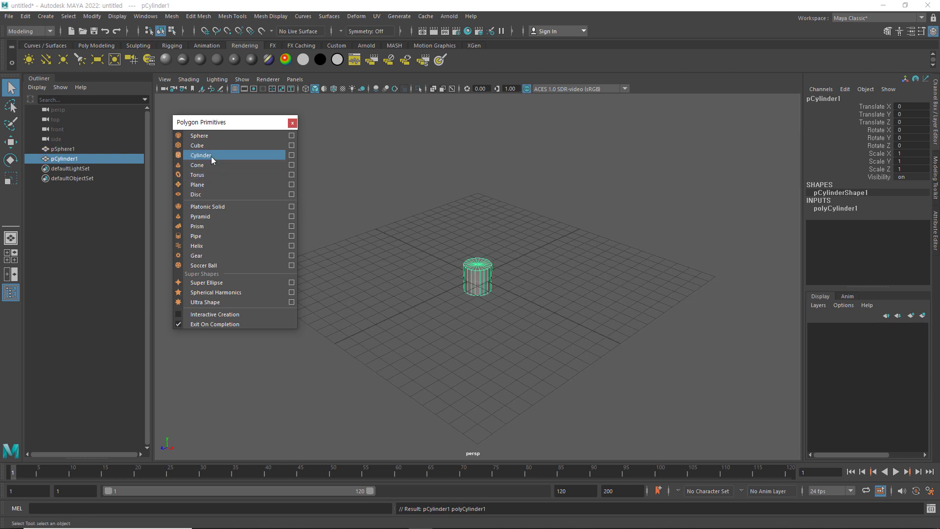
left_click(211, 175)
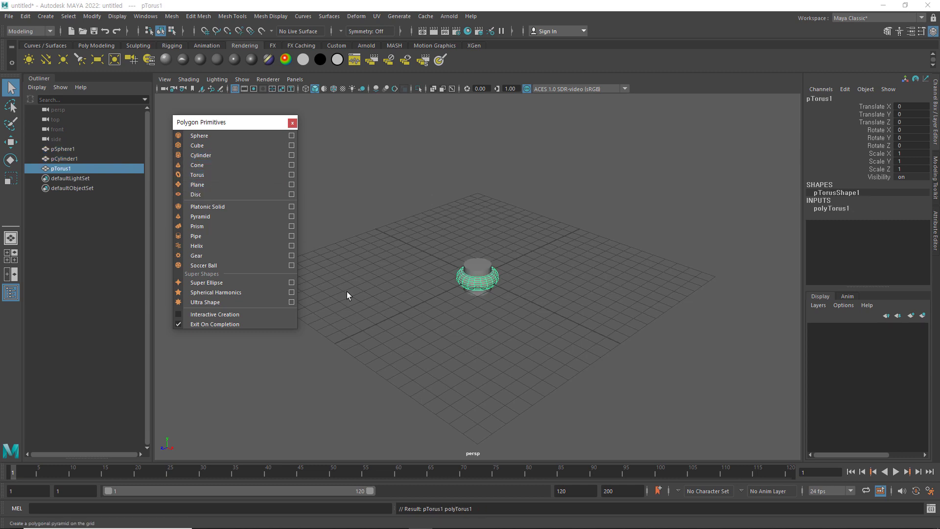
Step: Spread the torus and cylinder apart along X, then delete all three objects
key("w")
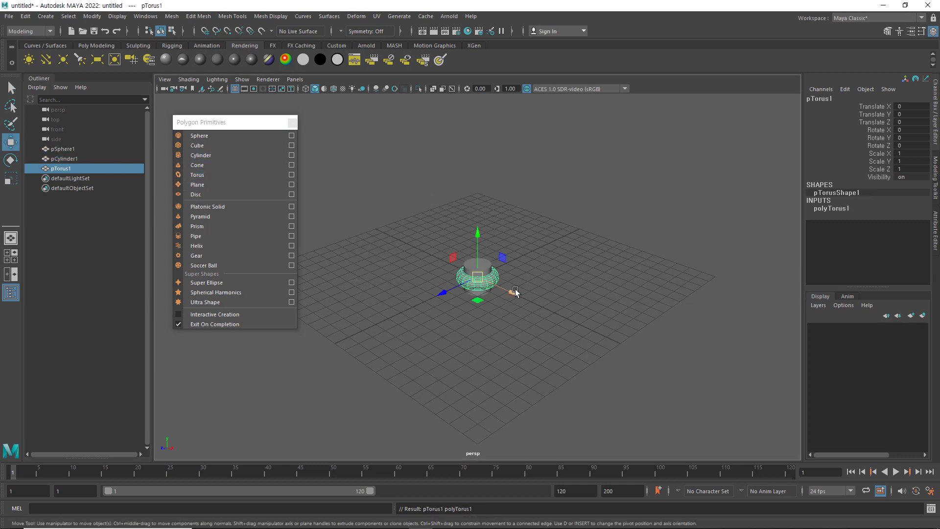
left_click_drag(515, 289, 590, 327)
left_click(482, 275)
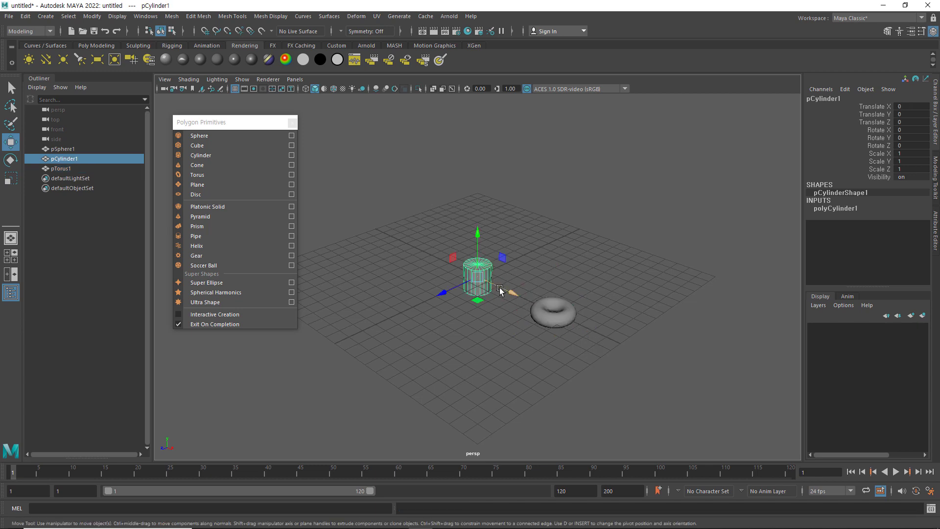
left_click_drag(499, 289, 465, 269)
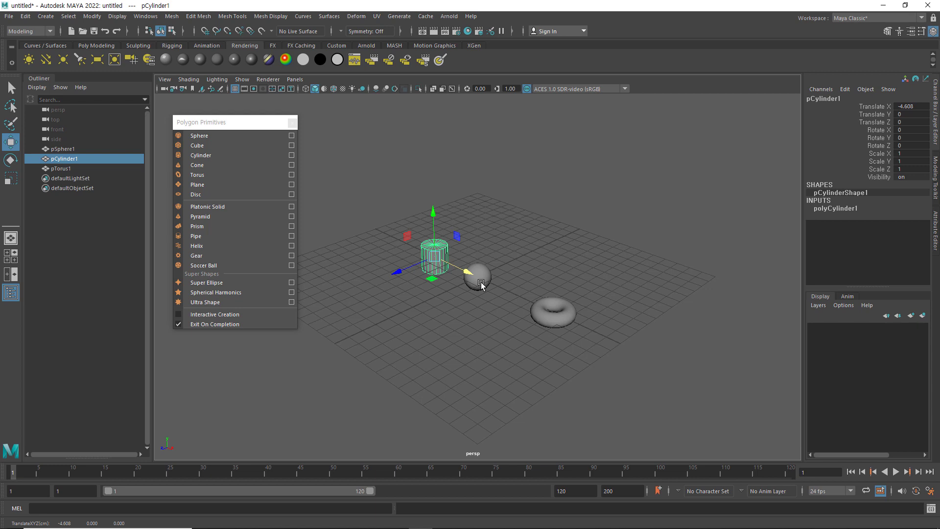
left_click(480, 283)
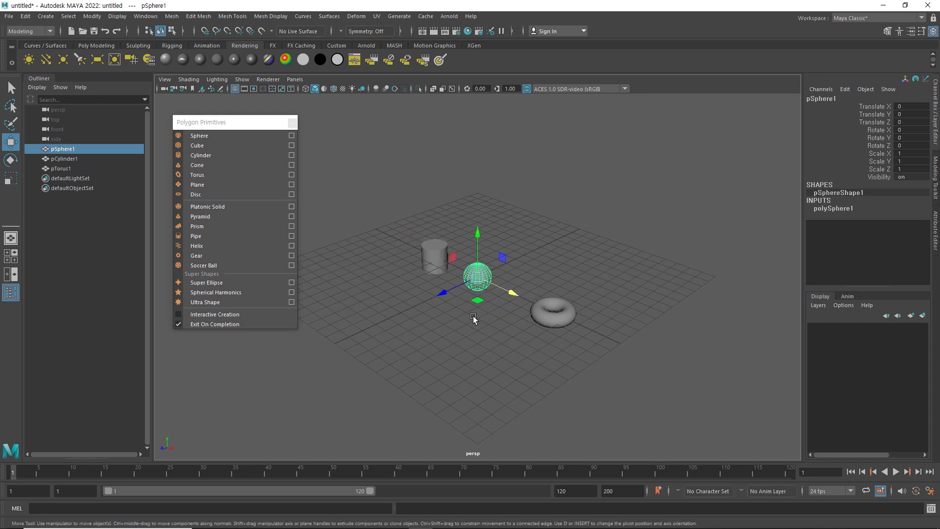
left_click_drag(407, 218, 595, 357)
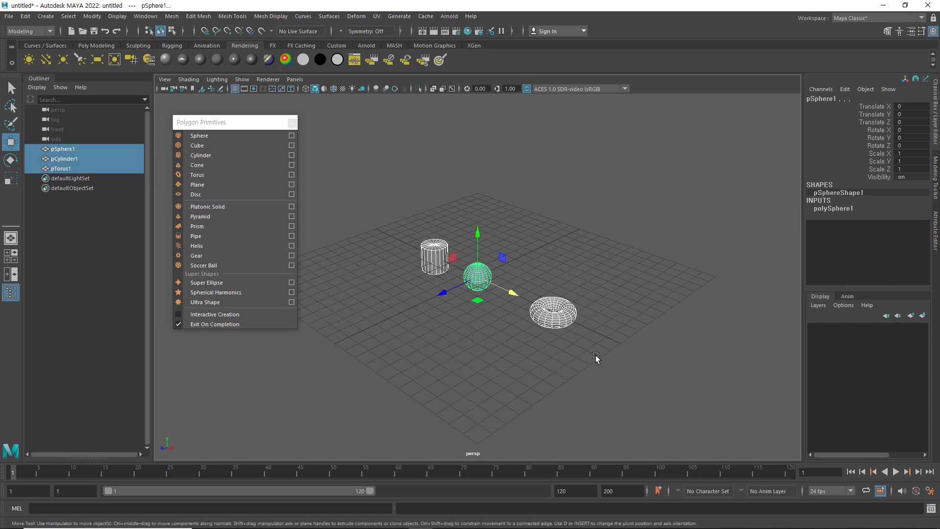
key("Delete")
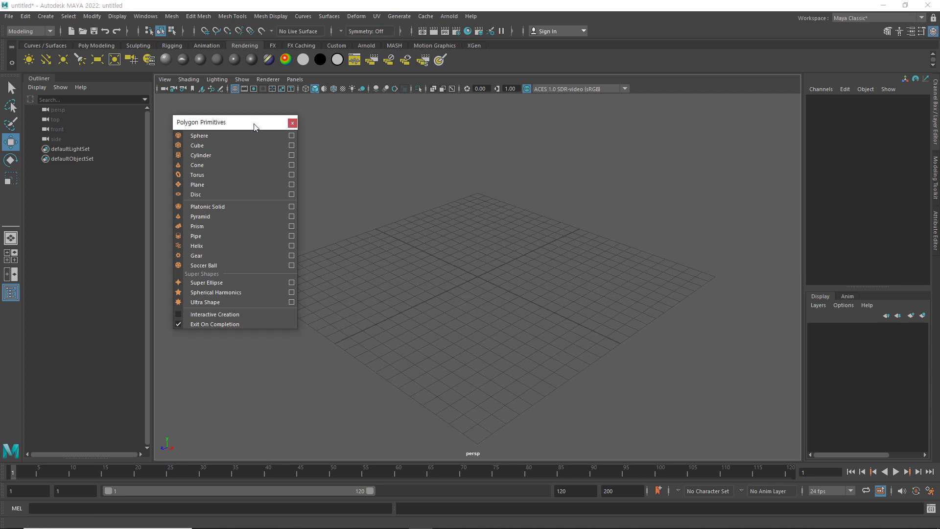
Step: Close the torn-off list, create a sphere and cylinder from the Poly Modeling shelf, then delete both
left_click(292, 123)
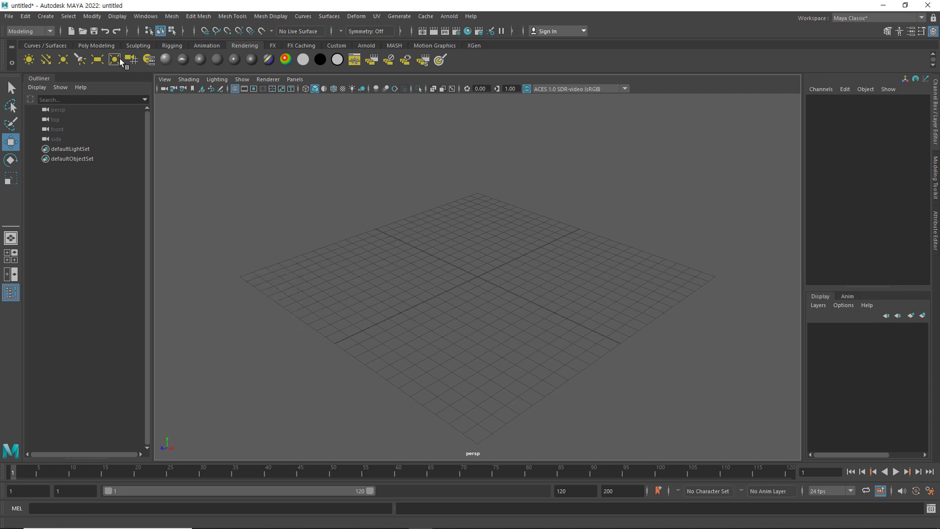
left_click(93, 45)
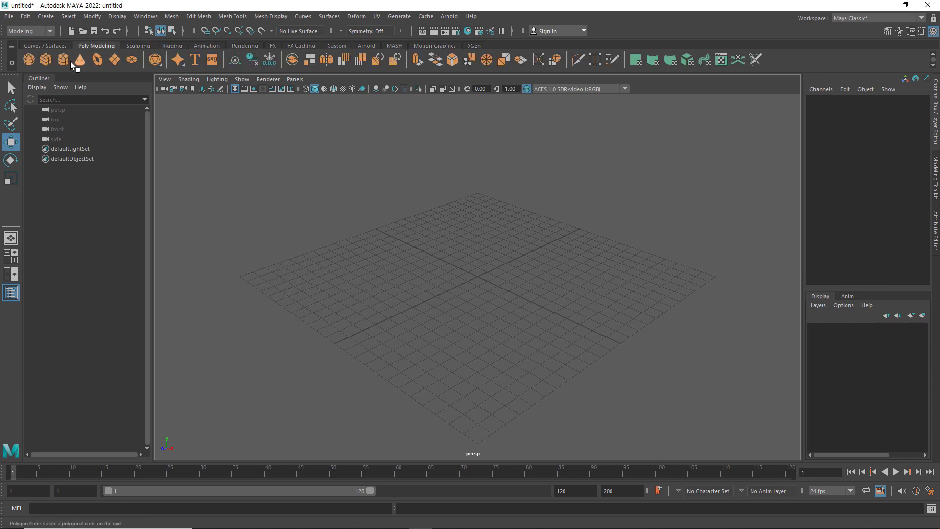
left_click(30, 59)
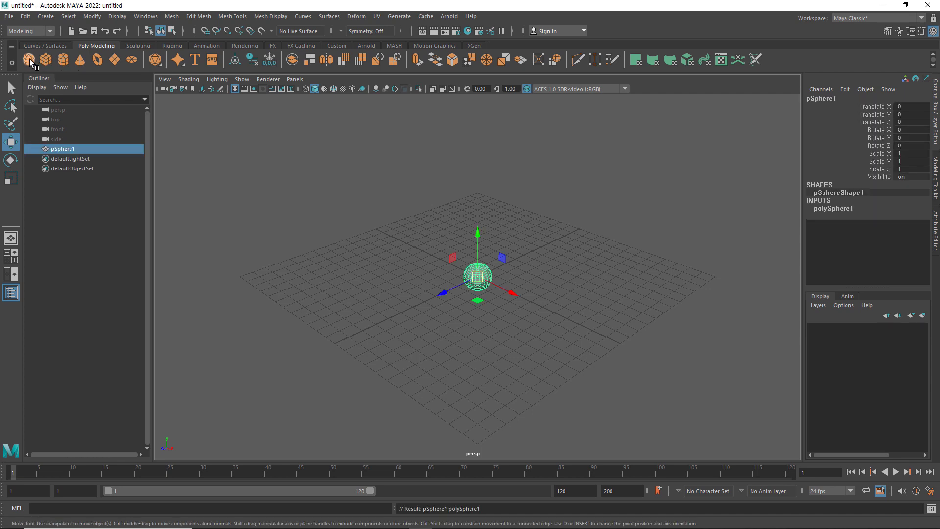
left_click(64, 60)
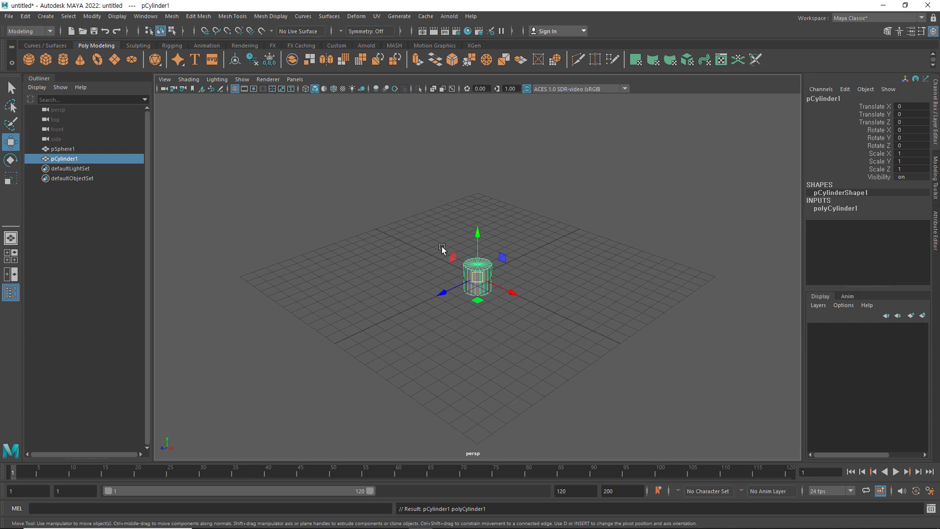
left_click_drag(442, 248, 590, 369)
key("Delete")
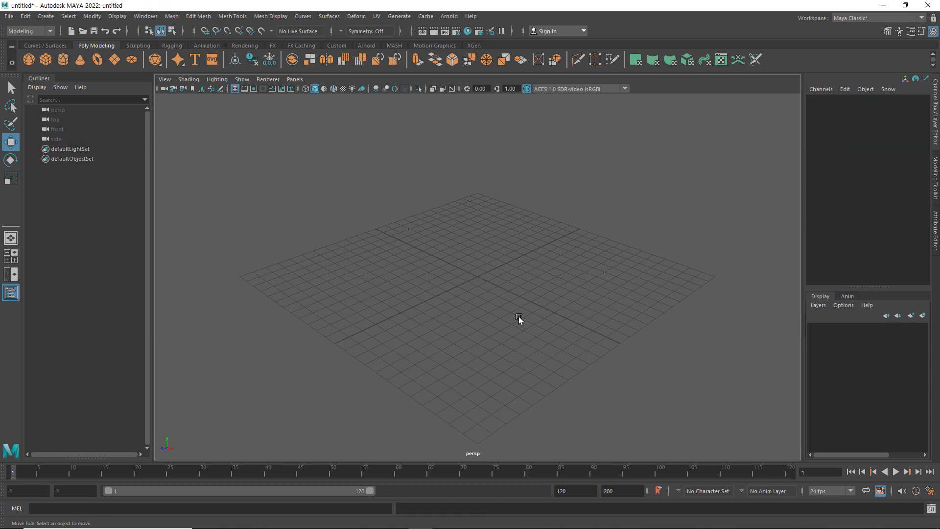
right_click(488, 293, "shift")
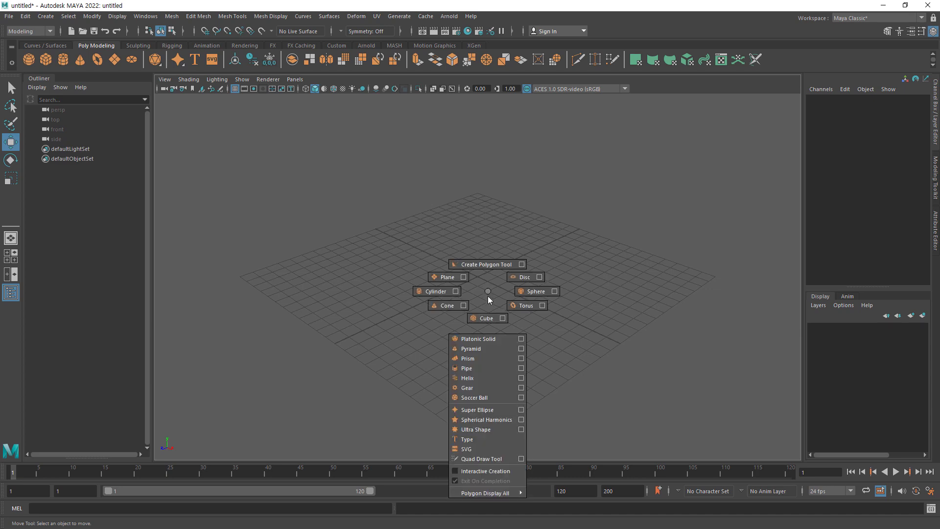
right_click_drag(488, 292, 488, 314, "shift")
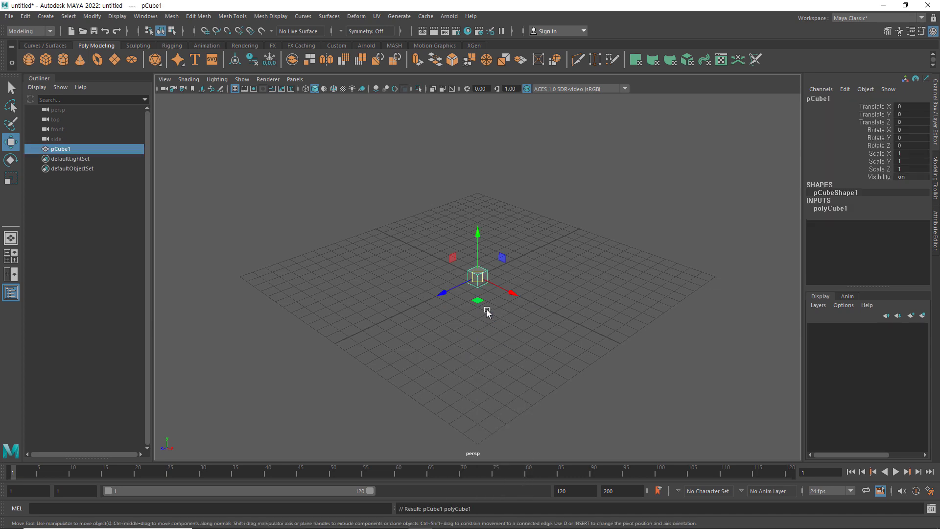
left_click(592, 267)
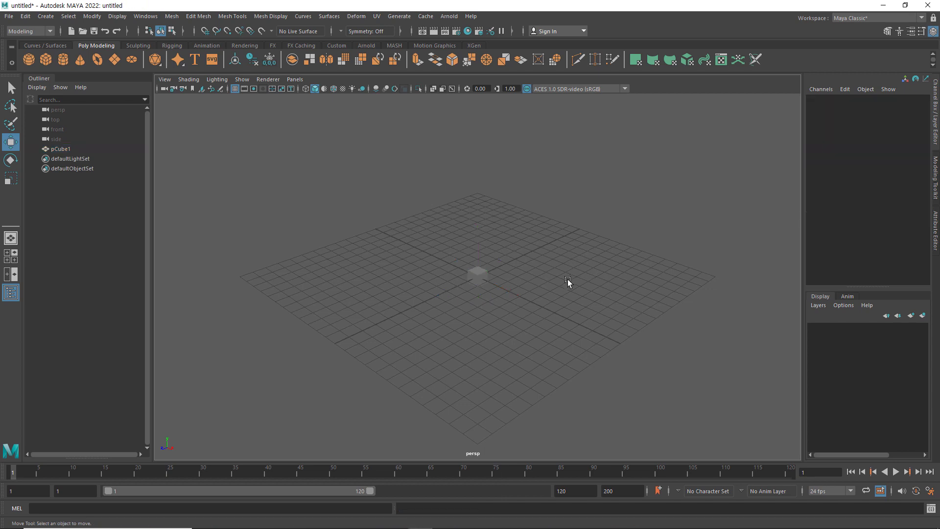
right_click(568, 272, "shift")
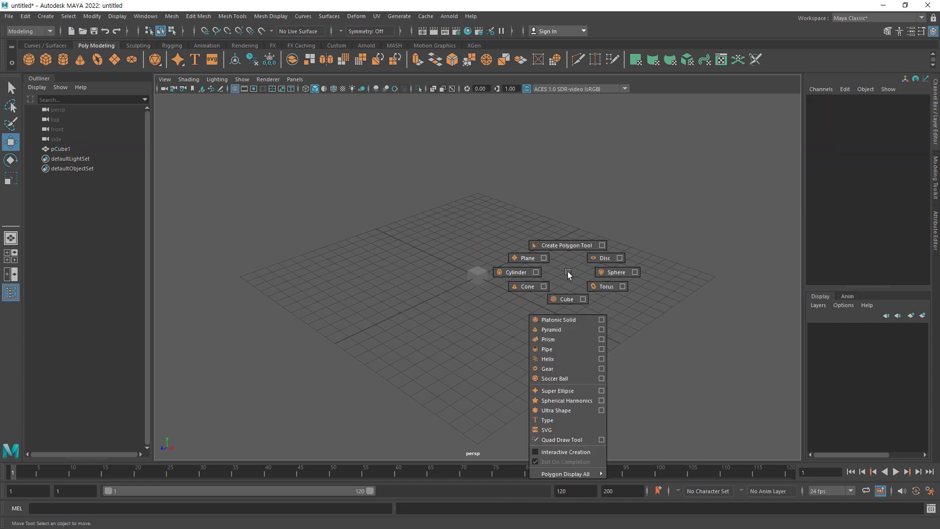
right_click_drag(568, 271, 565, 369, "shift")
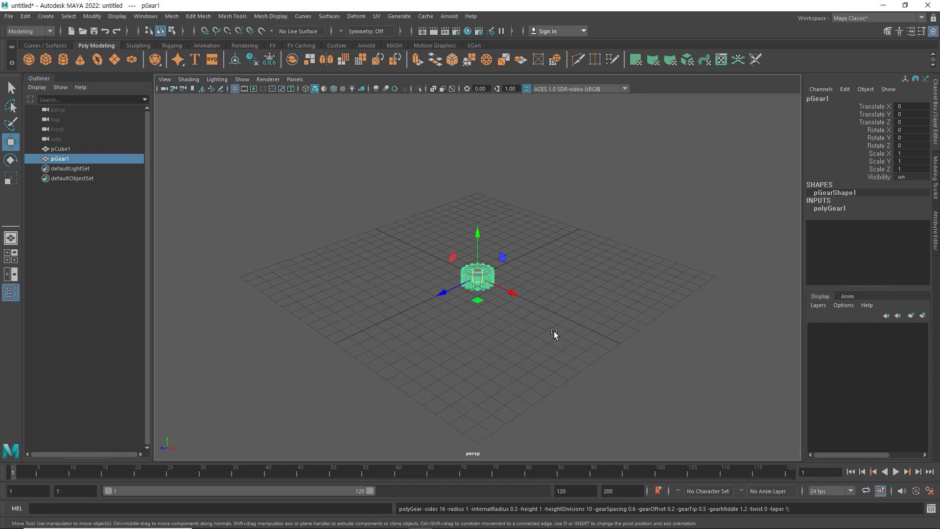
left_click_drag(480, 237, 487, 193)
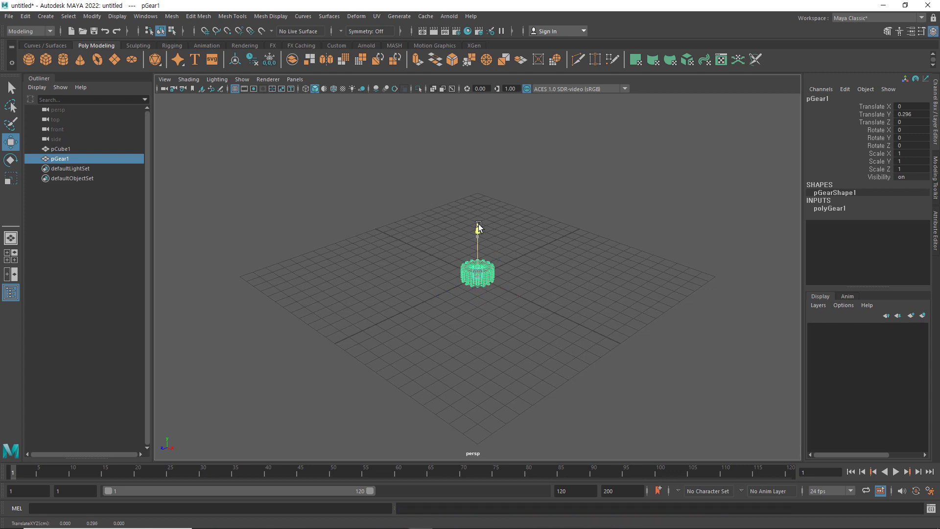
left_click(563, 265)
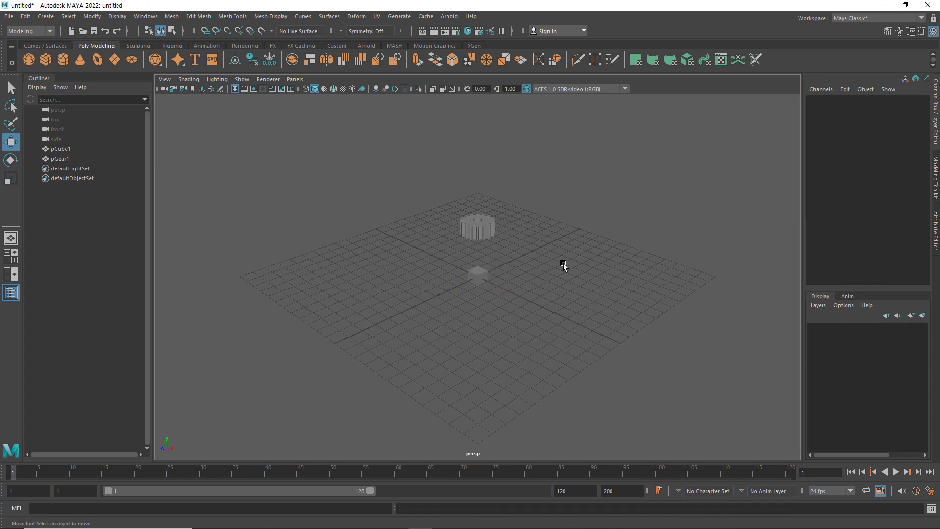
mouse_move(420, 179)
left_mouse_down()
mouse_move(489, 294)
mouse_move(531, 331)
left_mouse_up()
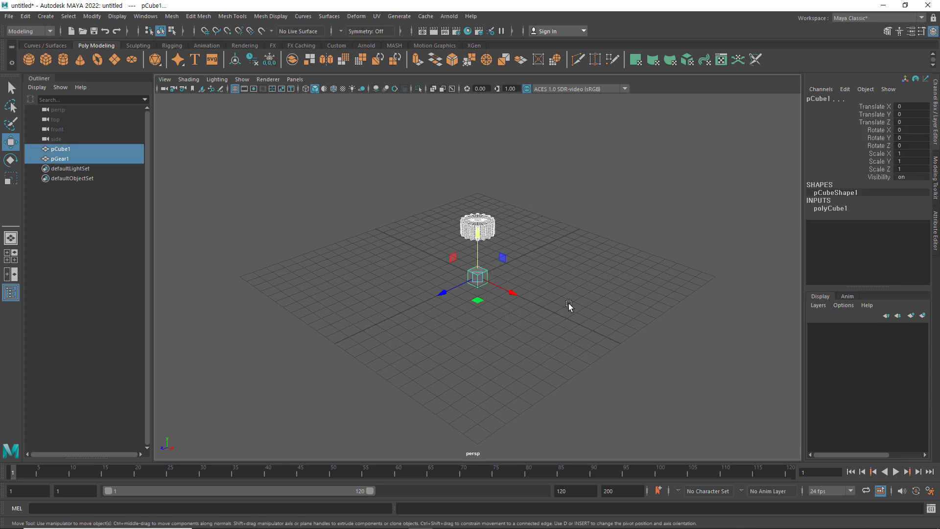
key("Delete")
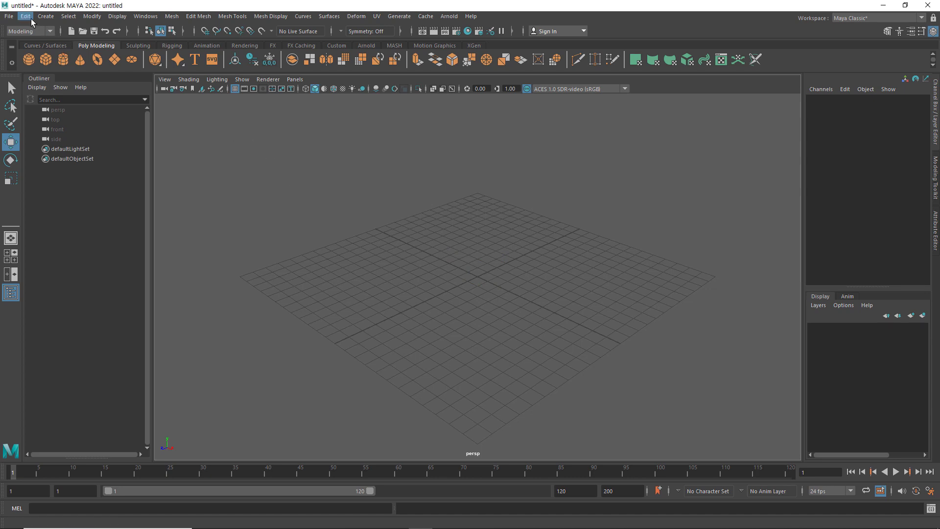
Step: Tear off Create > Polygon Primitives and place the floating list over the viewport
left_click(45, 16)
mouse_move(75, 51)
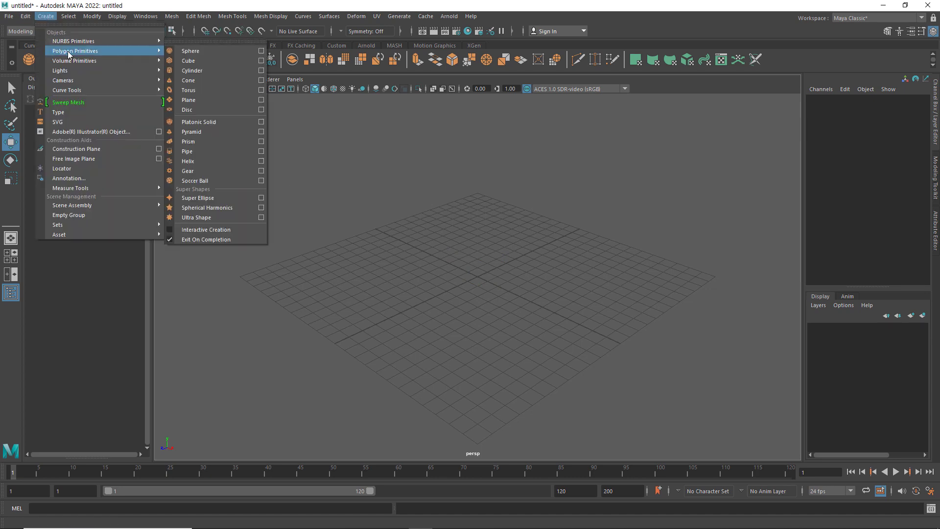
left_click(184, 43)
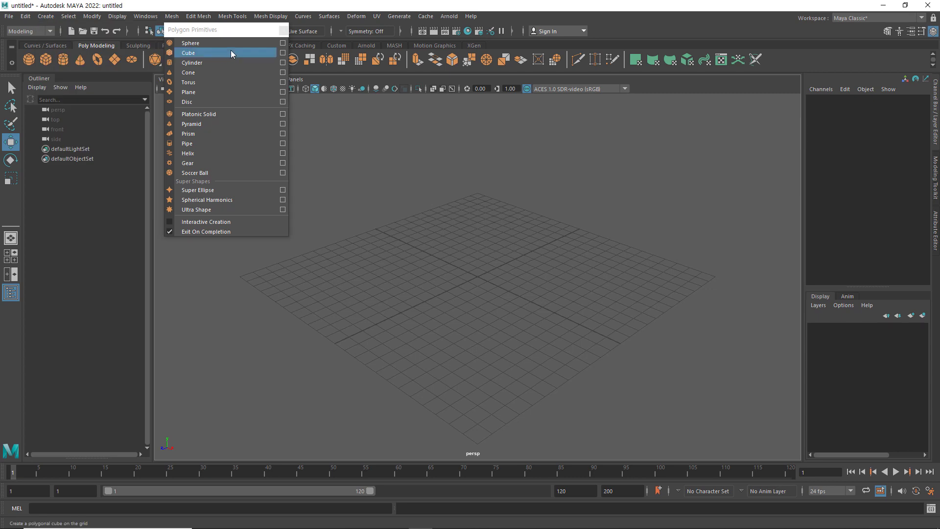
left_click_drag(246, 30, 252, 124)
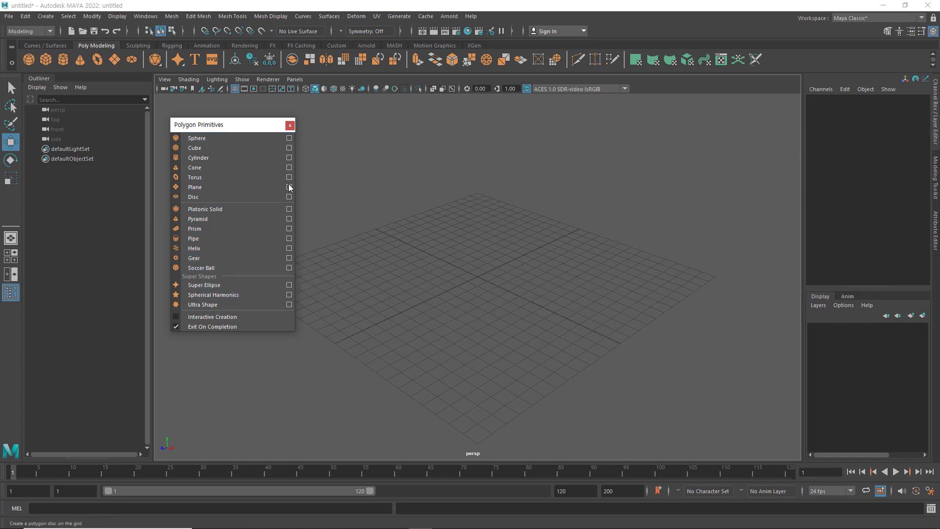
Step: Create a sphere at Translate X -6.135 and show Sphere Options at radius 1.0000, 20×20 divisions
left_click(210, 138)
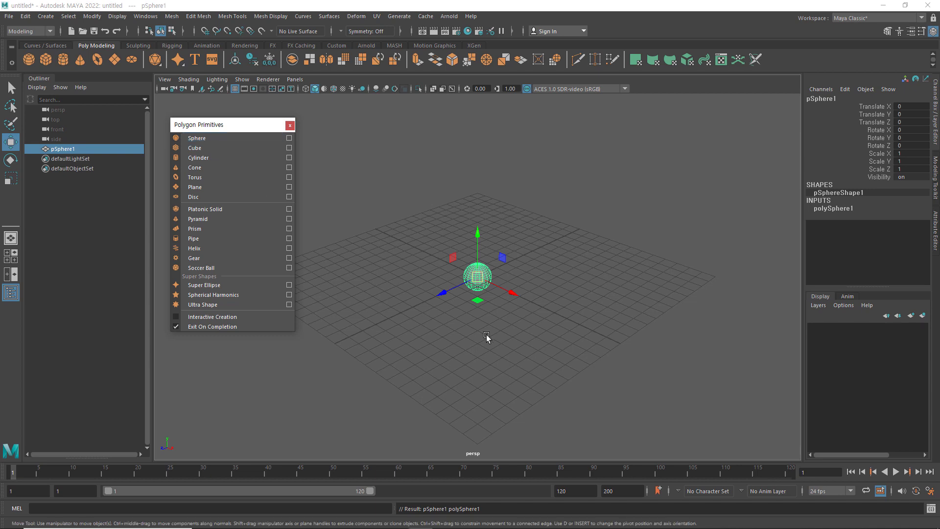
left_click_drag(513, 295, 458, 268)
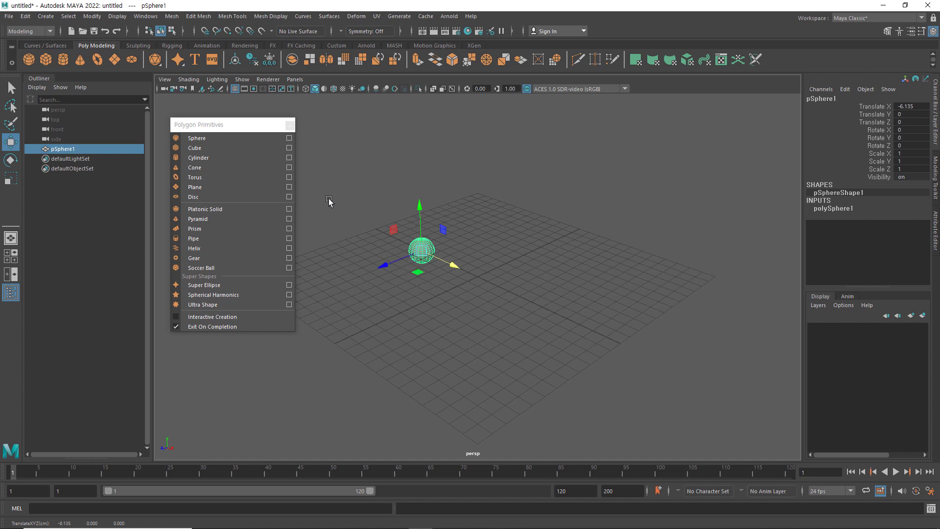
left_click(289, 139)
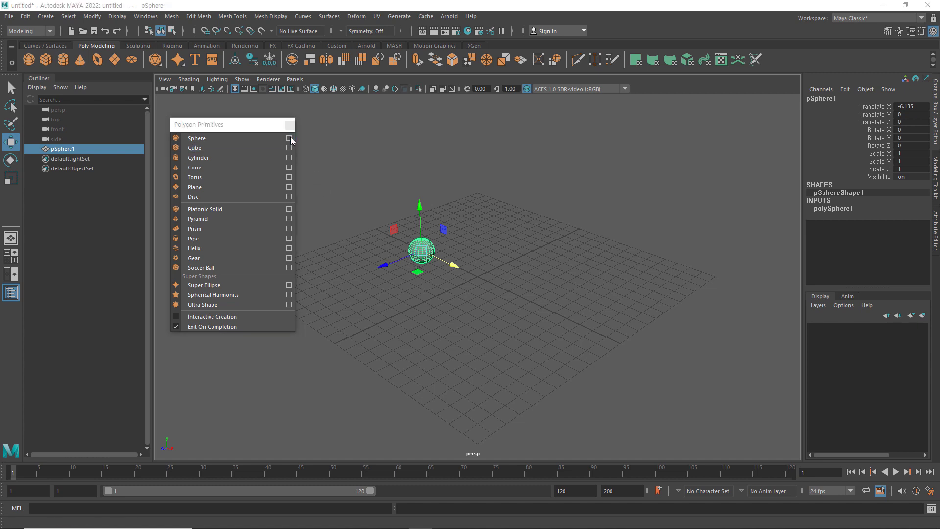
left_click_drag(232, 151, 627, 116)
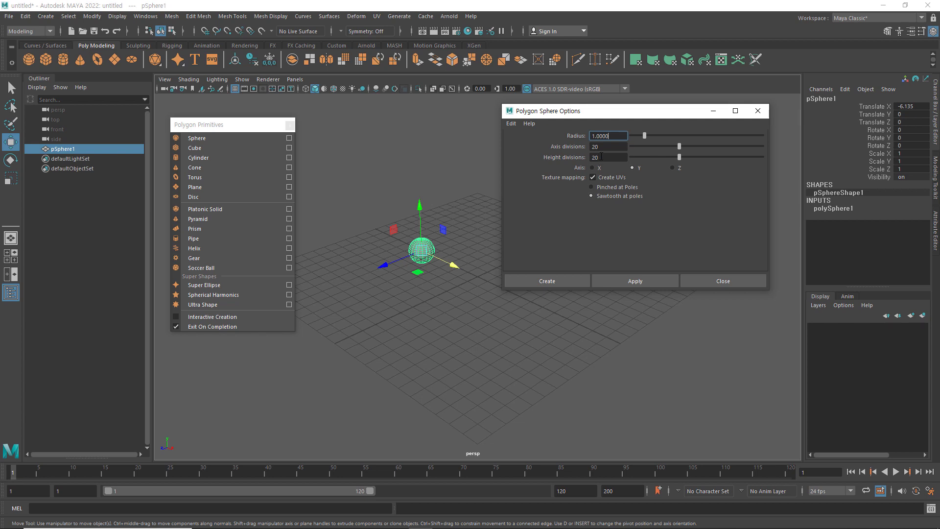
Step: Create a radius 2 sphere with 10 axis and 10 height divisions at the origin
left_click_drag(643, 137, 562, 141)
type("2")
key("Tab")
type("1")
type("0")
key("Delete")
key("Delete")
key("Tab")
type("10")
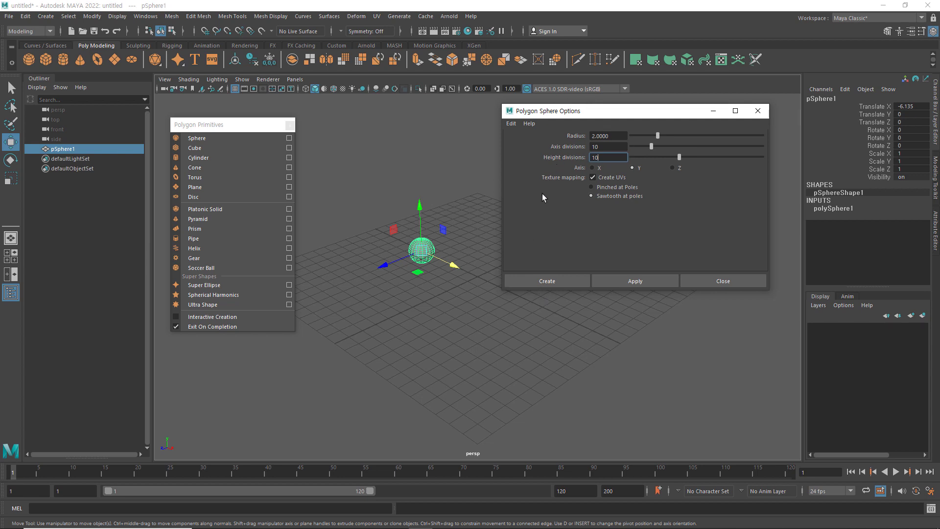
left_click(562, 281)
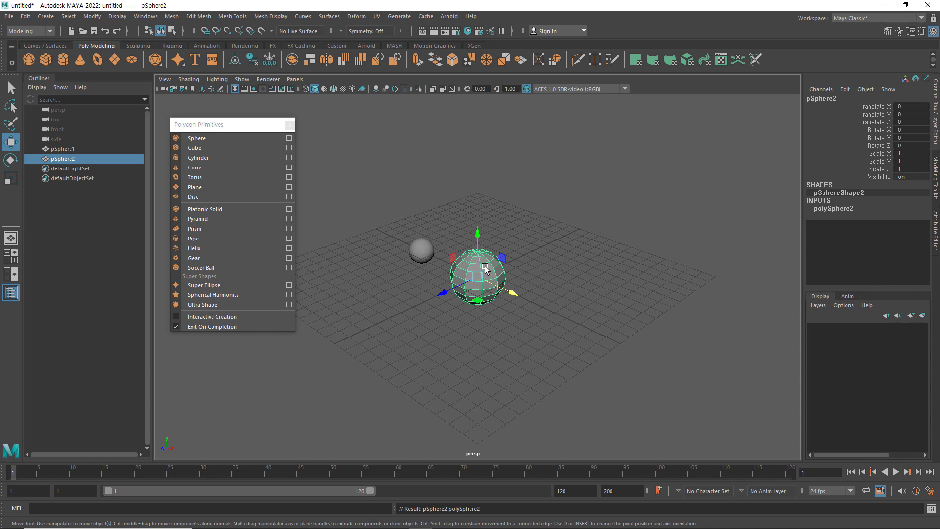
Step: Move the larger radius-2 sphere toward the front of the grid
left_click(422, 249)
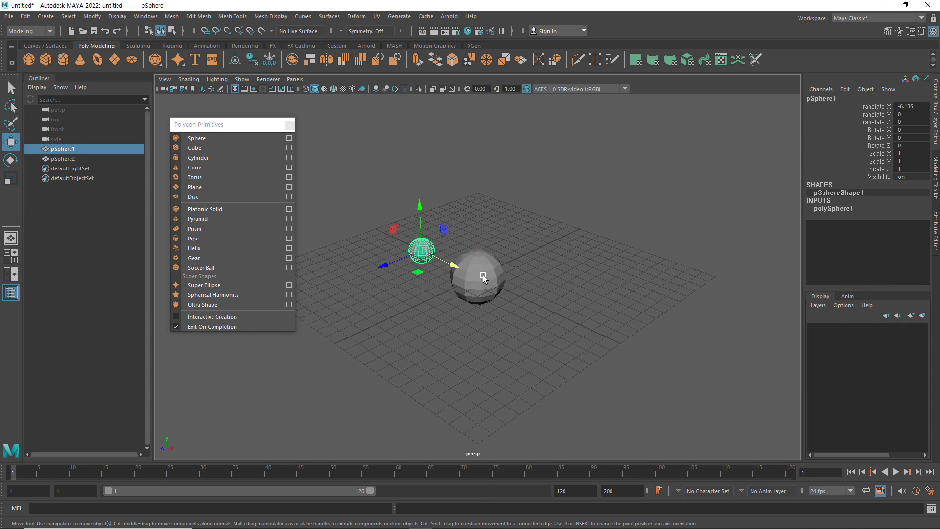
left_click(490, 214)
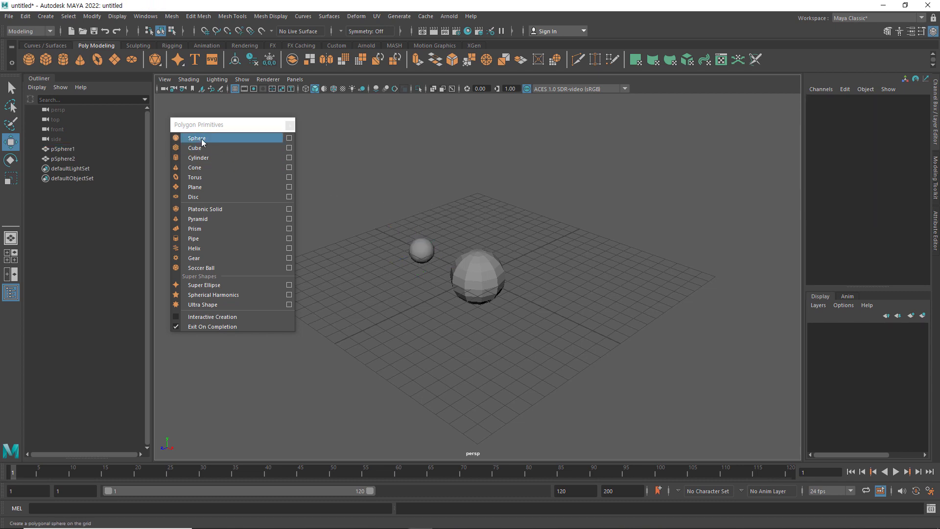
left_click(479, 273)
left_click_drag(435, 297, 342, 342)
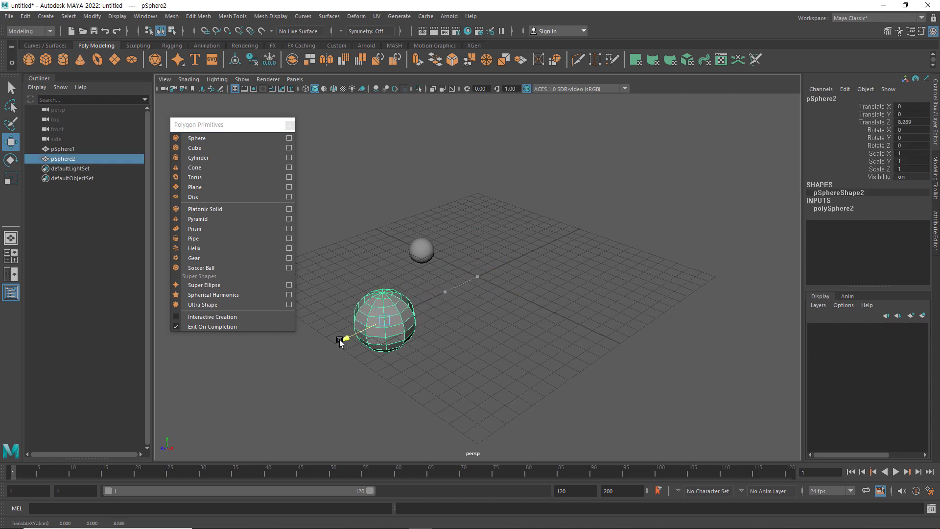
left_click(495, 323)
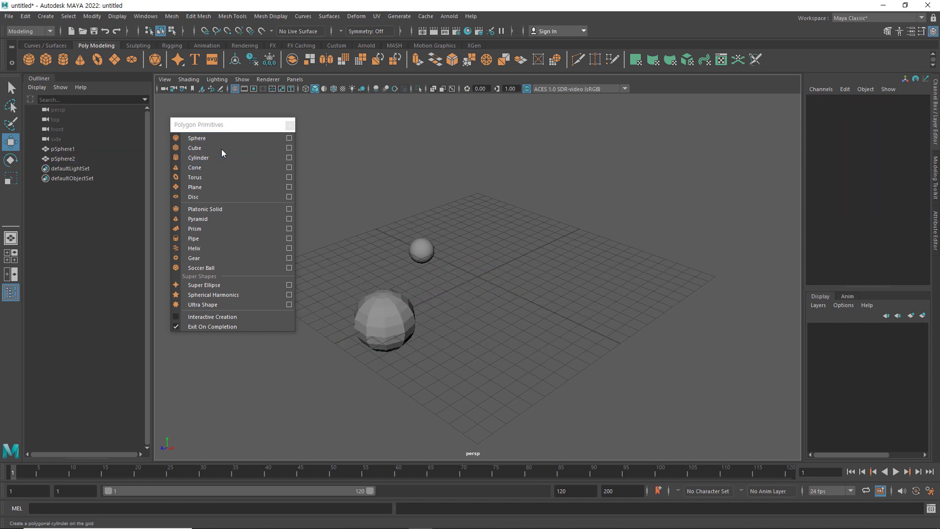
Step: Add a third sphere at the origin, check each sphere, and reopen Sphere Options
left_click(204, 138)
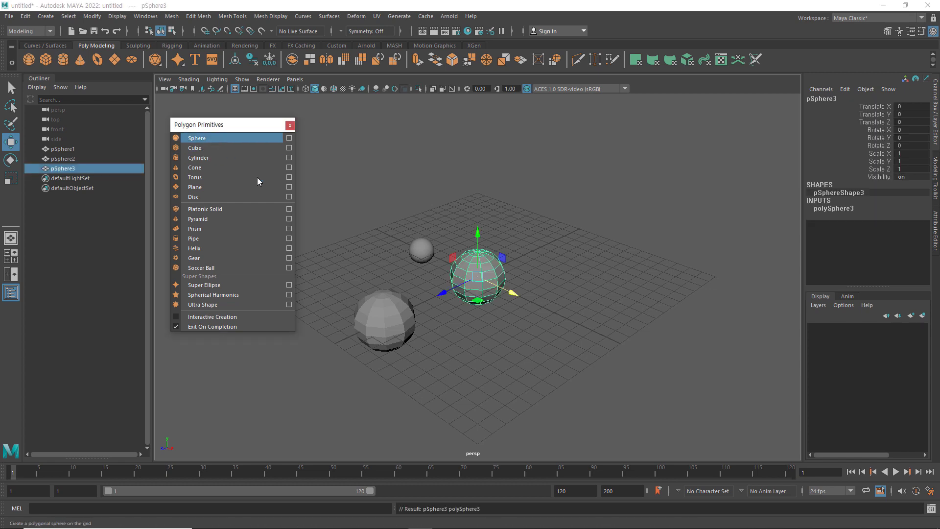
left_click(422, 246)
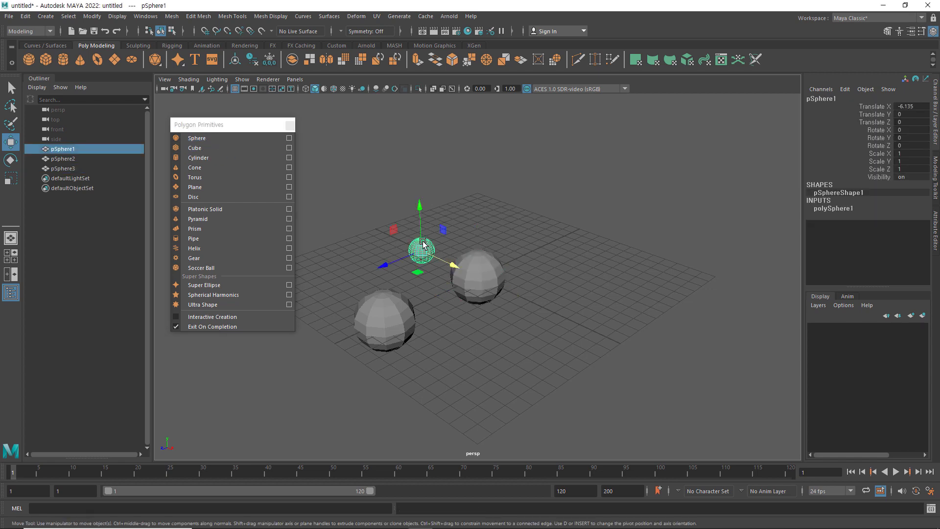
left_click(387, 315)
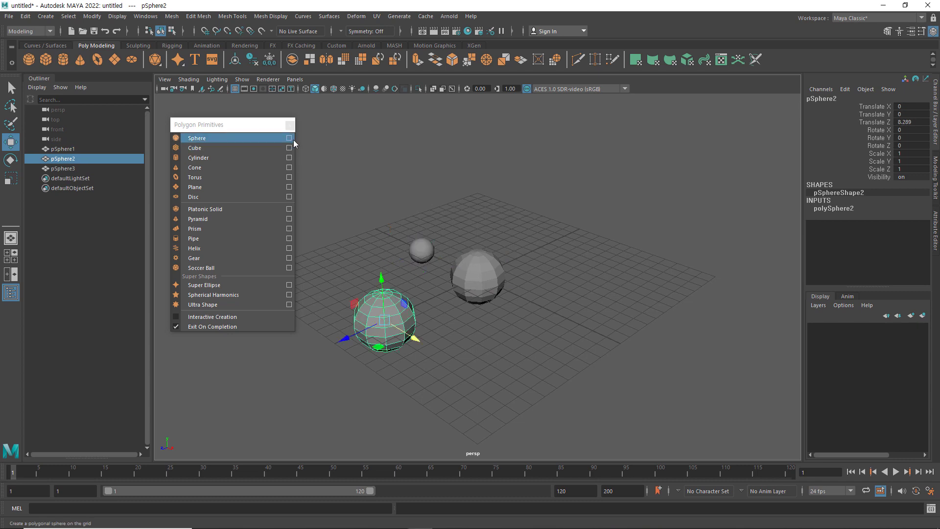
left_click(488, 278)
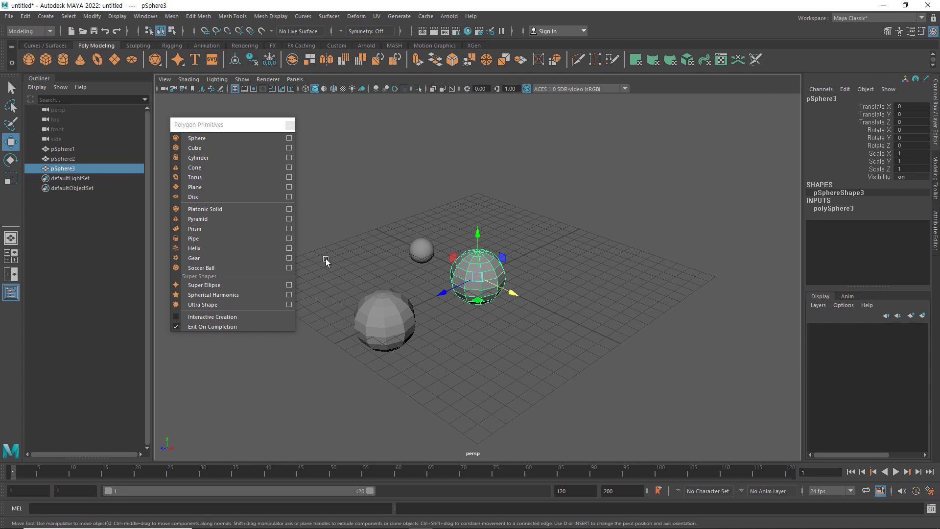
left_click(422, 247)
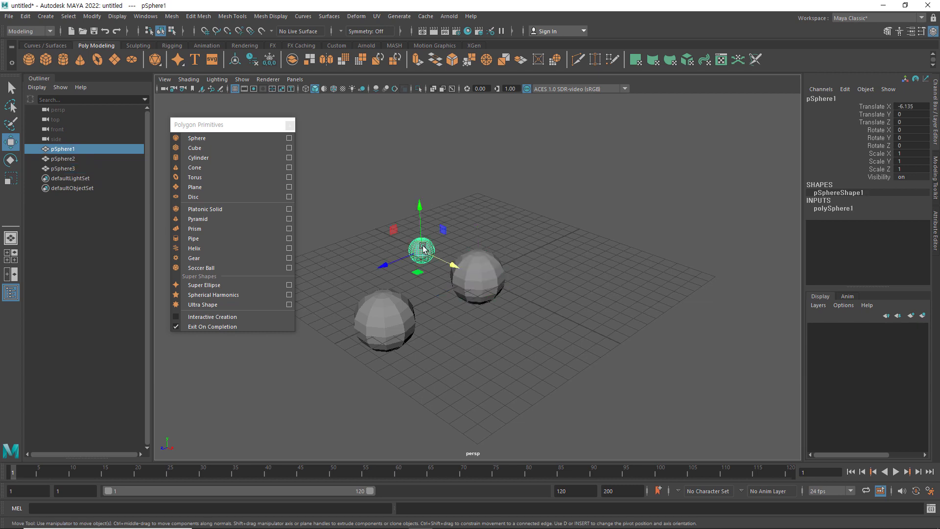
left_click(462, 214)
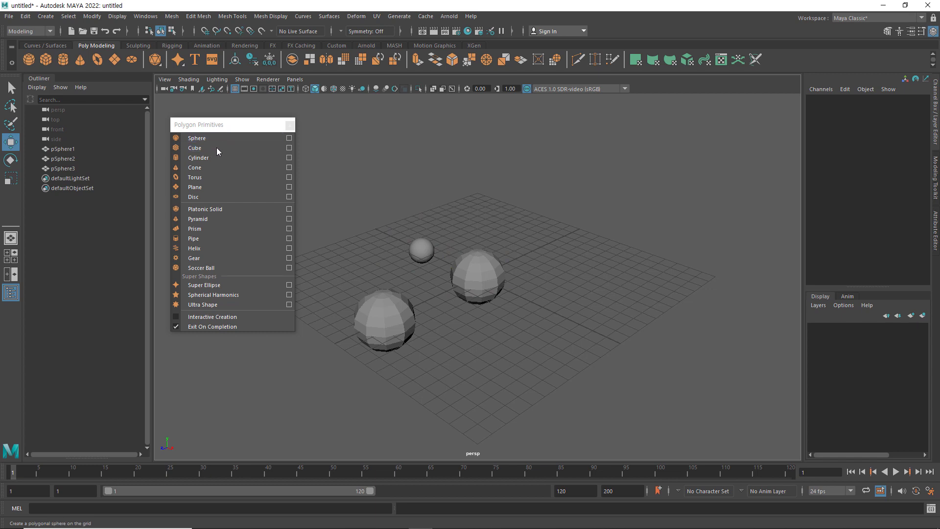
left_click(289, 138)
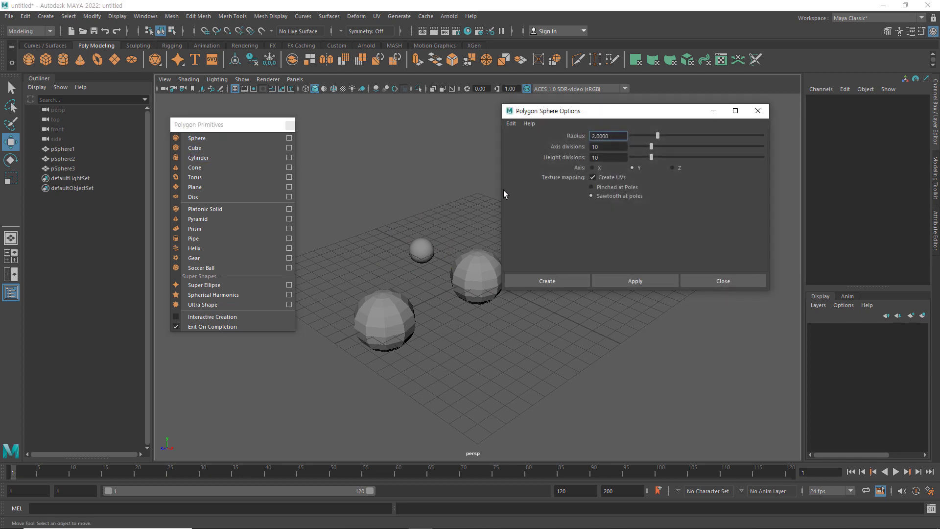
Step: Reset the sphere options to defaults and create a default sphere shifted left
left_click(510, 124)
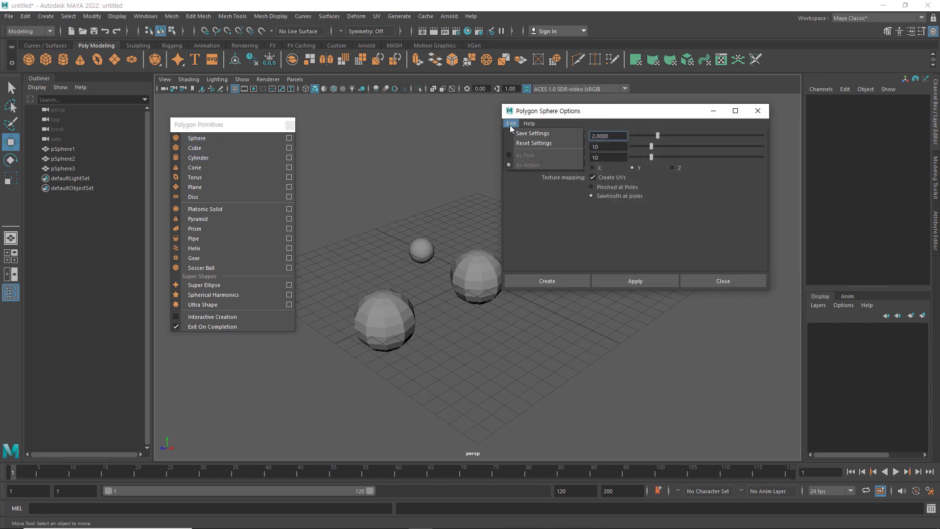
left_click(526, 145)
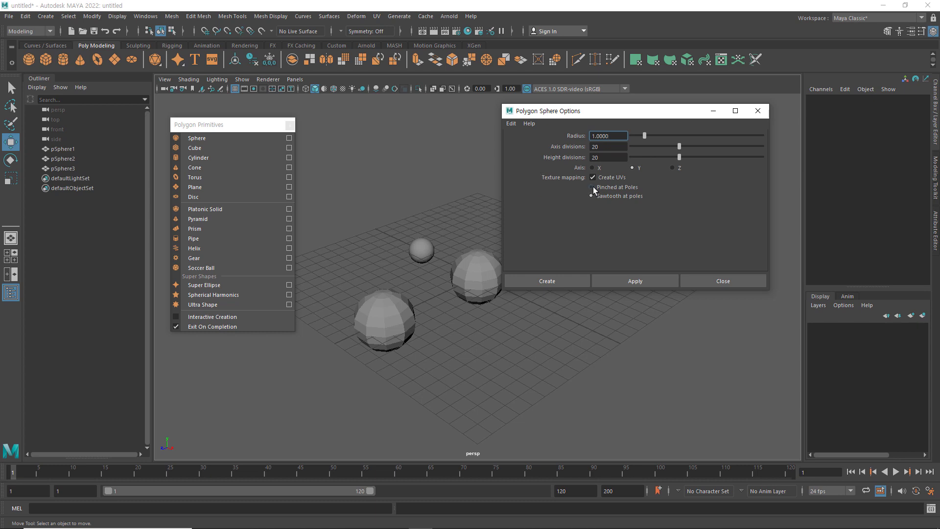
left_click(636, 280)
left_click_drag(523, 302, 432, 254)
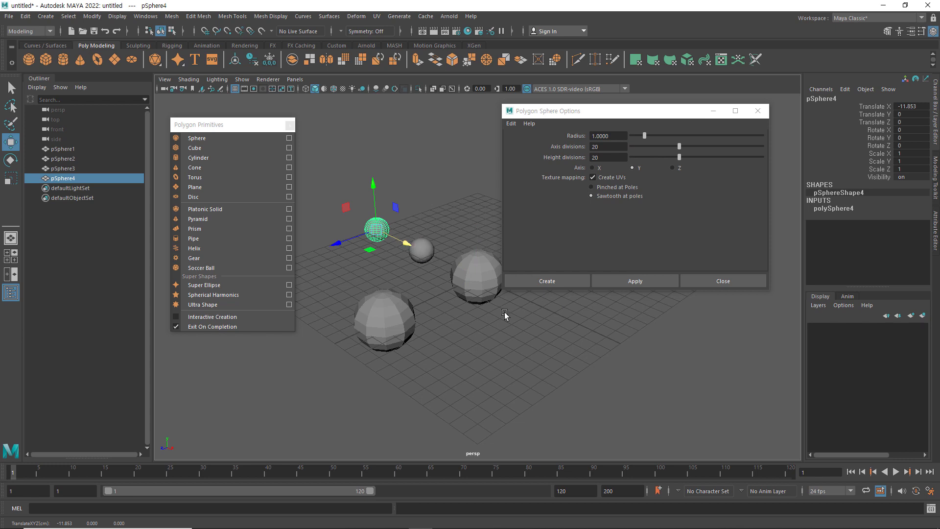
Step: Create a radius 3 sphere and move it right to Translate X 9.566
left_click(646, 242)
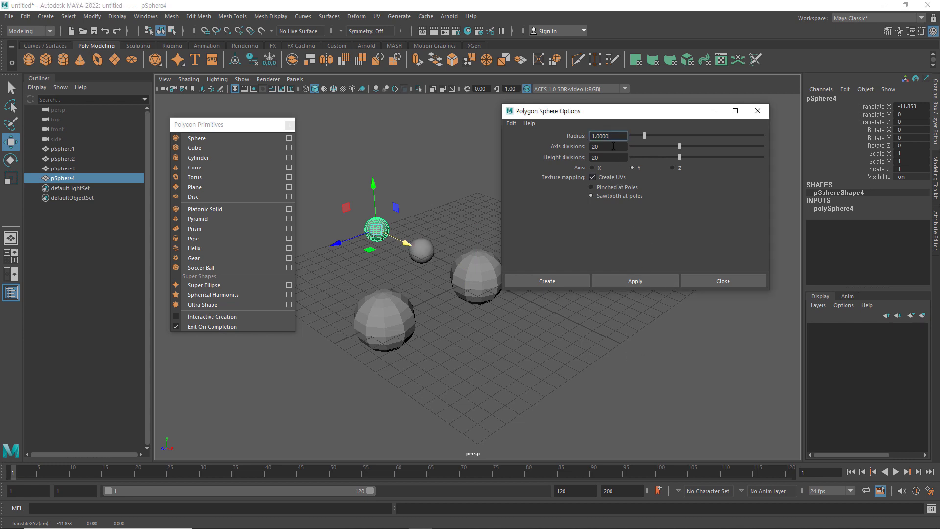
left_click_drag(612, 138, 539, 136)
type("3")
key("Return")
left_click(638, 281)
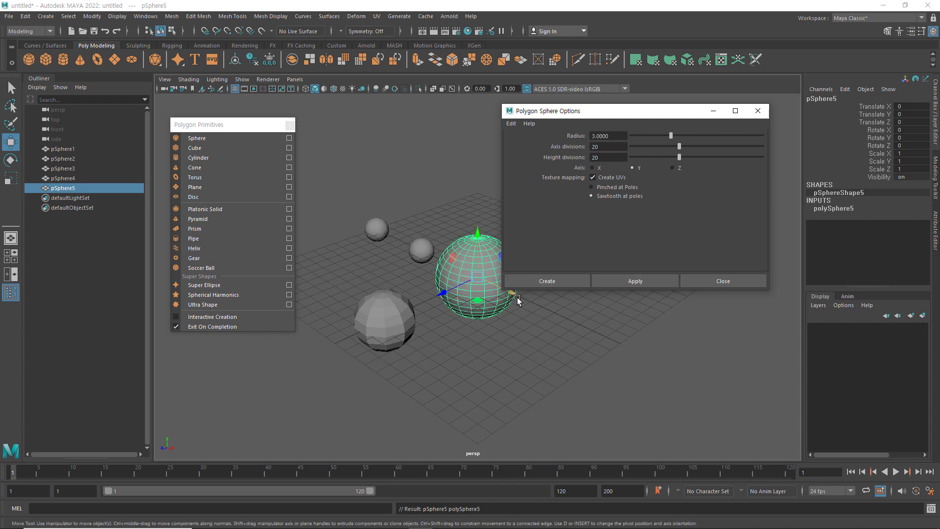
left_click_drag(511, 296, 625, 361)
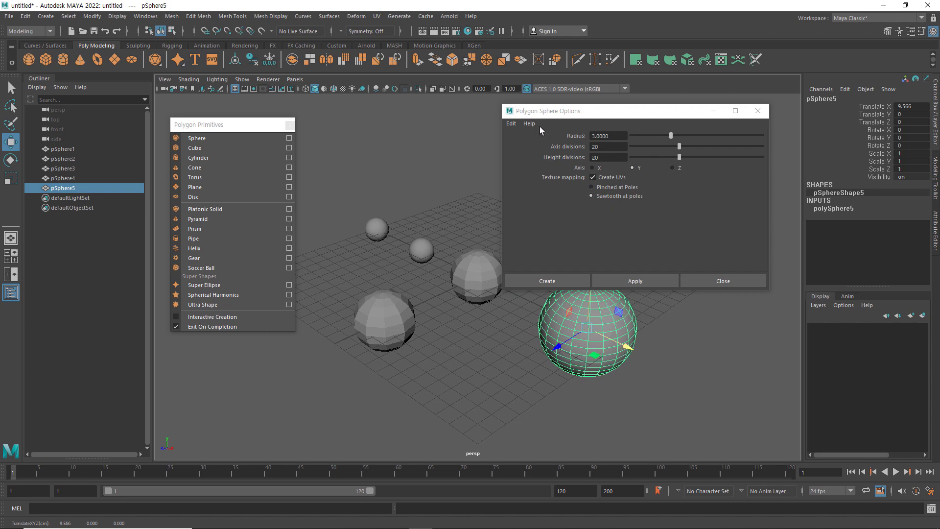
Step: Reset the sphere options back to radius 1.0000 and close the dialog
left_click(512, 123)
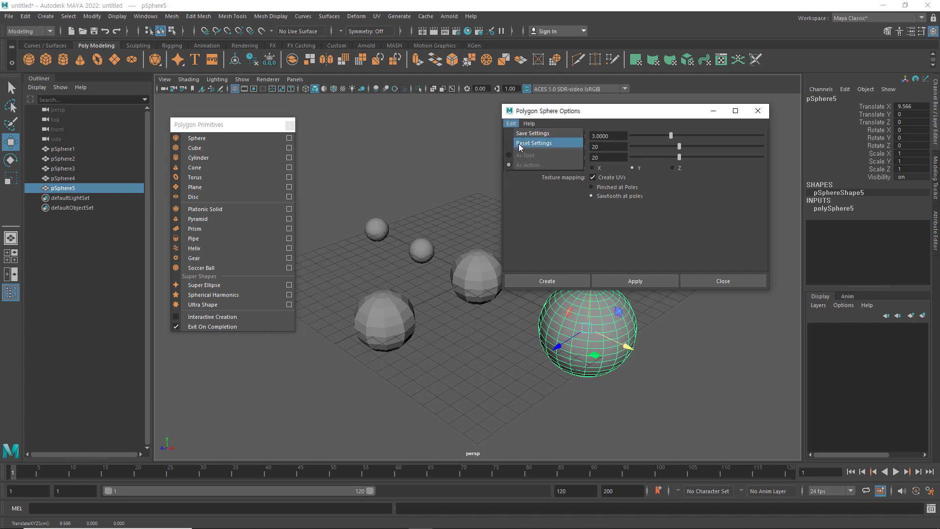
left_click(519, 143)
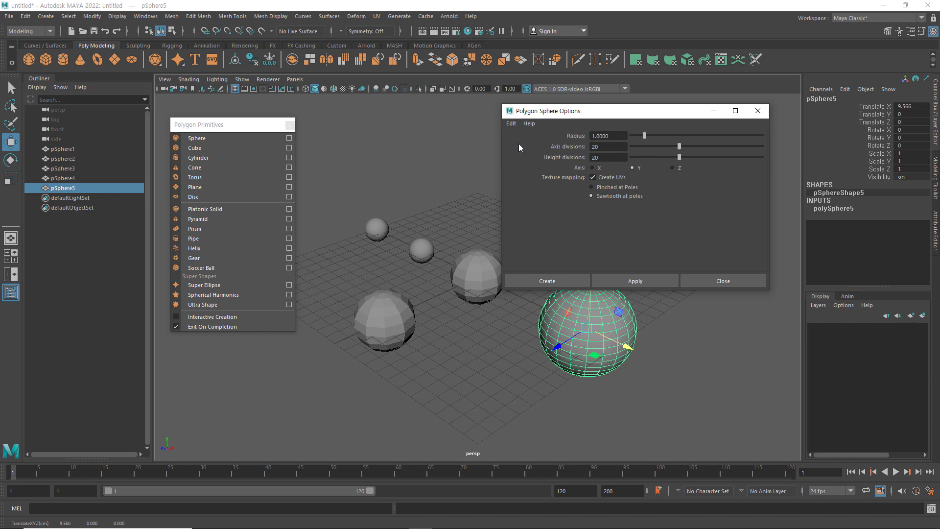
left_click(730, 280)
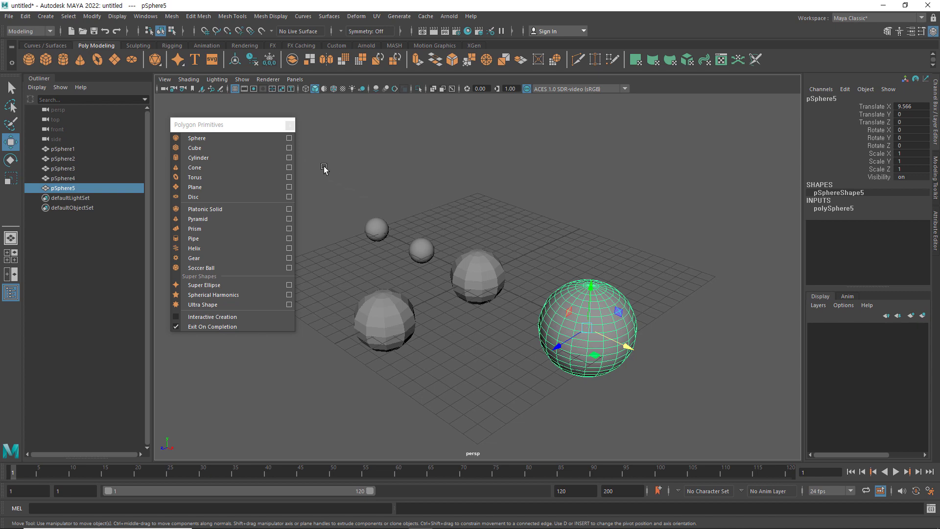
left_click(289, 138)
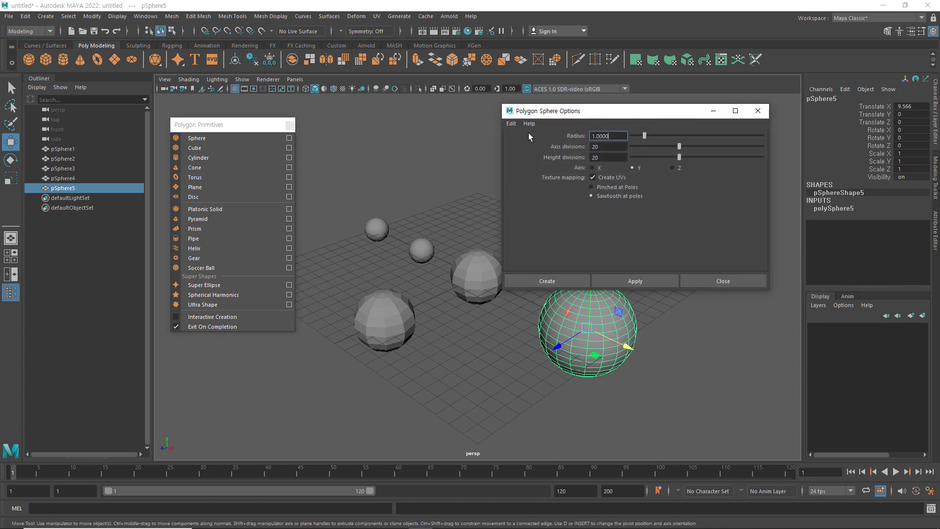
left_click(511, 124)
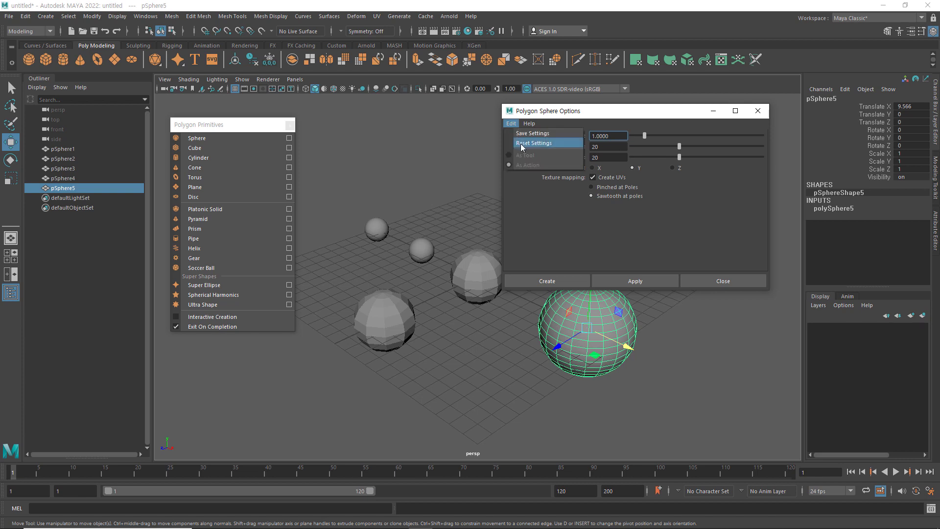
left_click(522, 144)
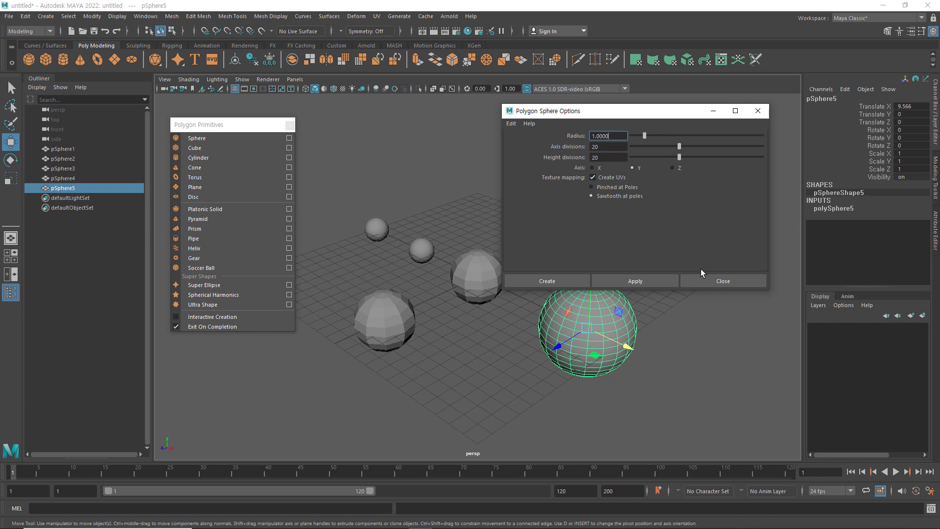
left_click(719, 281)
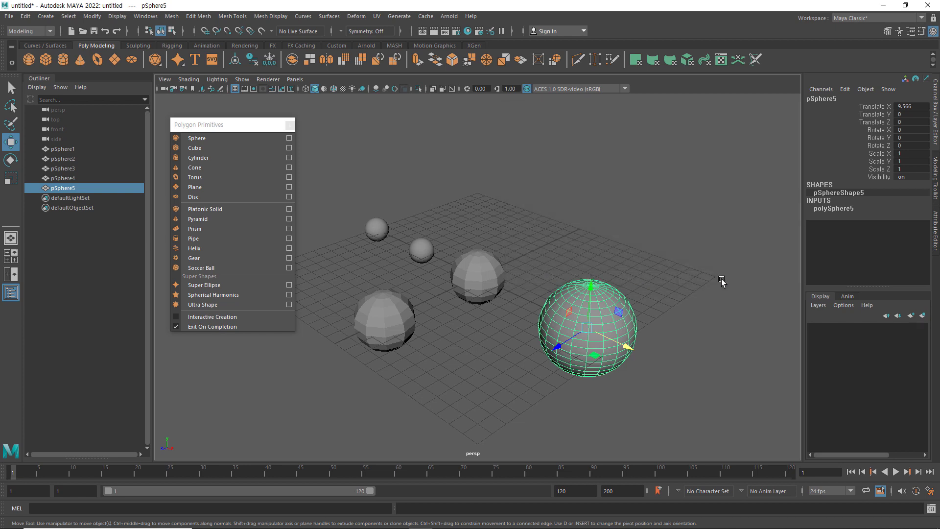
left_click(513, 332)
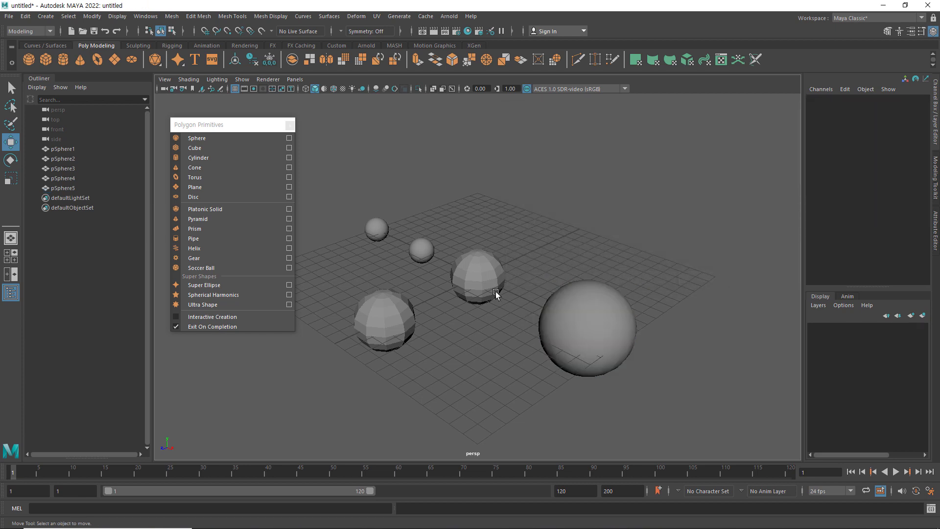
Step: Delete the two middle spheres and the large radius-3 sphere on the right
left_click_drag(406, 230, 507, 293)
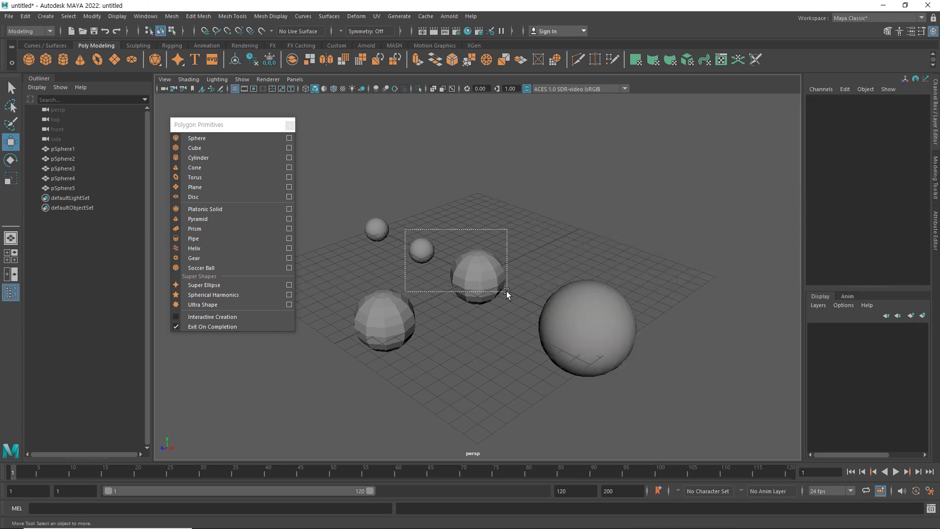
key("Delete")
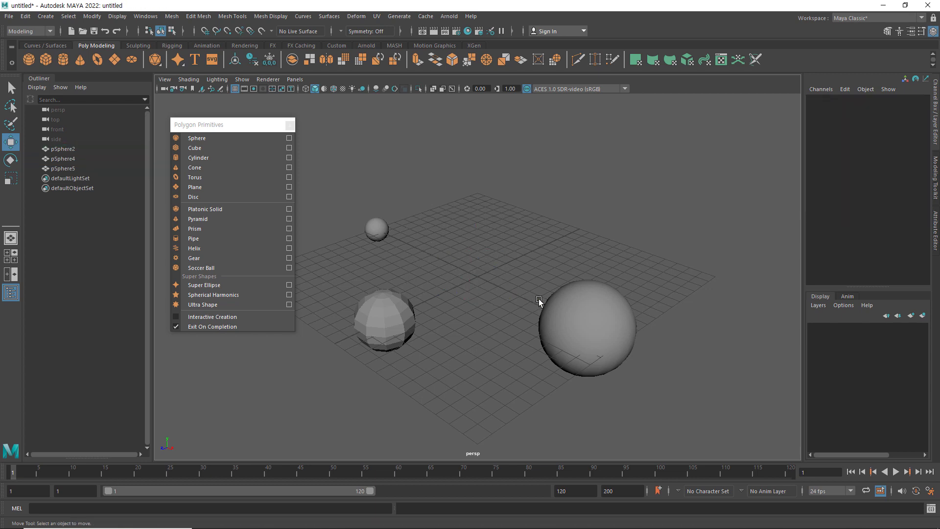
left_click(588, 324)
key("Delete")
Step: Switch the selection between pSphere2 and the small sphere, ending with pSphere4 selected
left_click(411, 323)
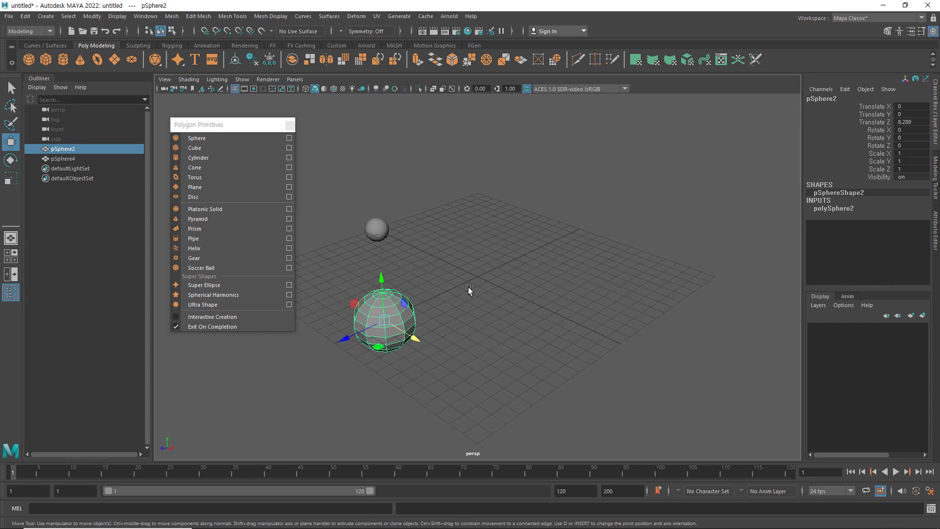
left_click(445, 263)
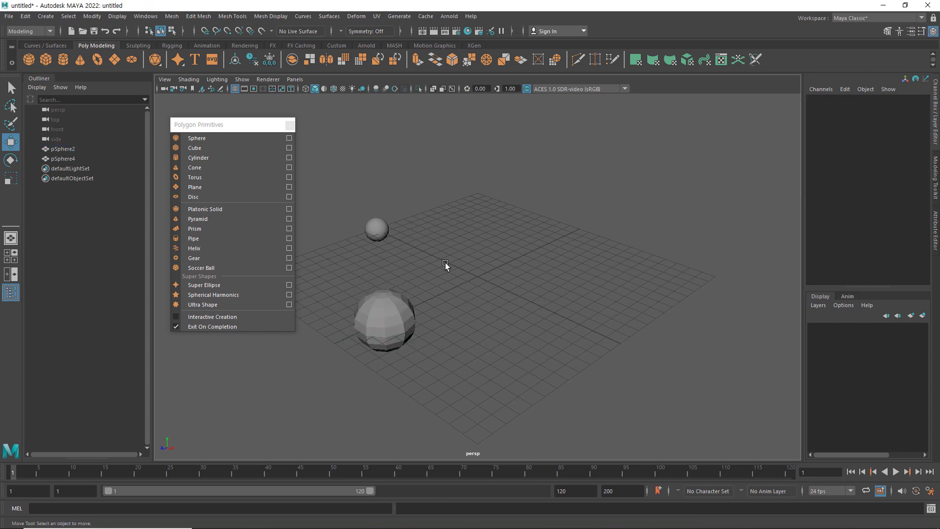
left_click(377, 230)
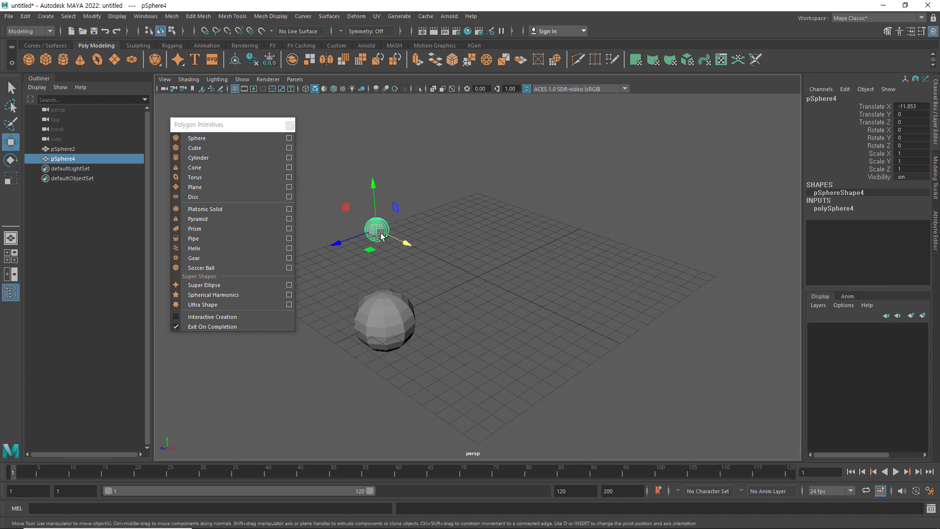
left_click(378, 323)
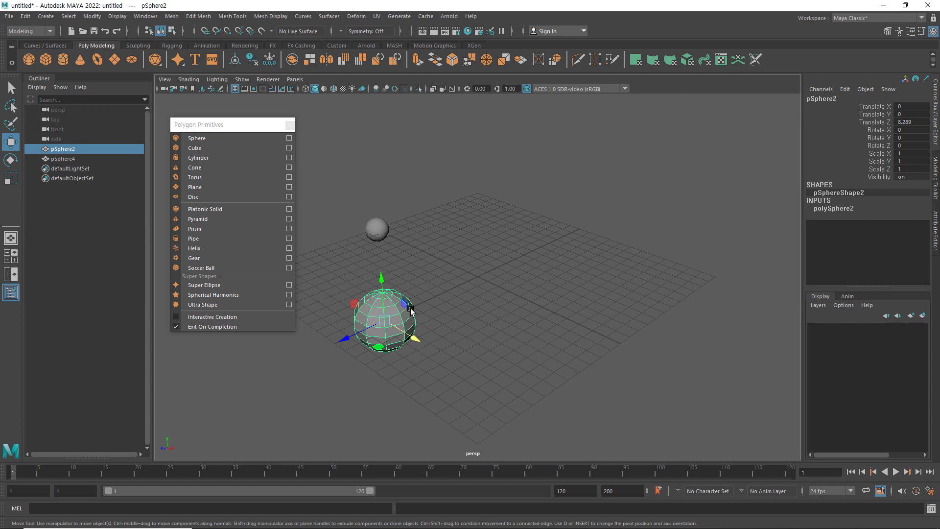
left_click(486, 321)
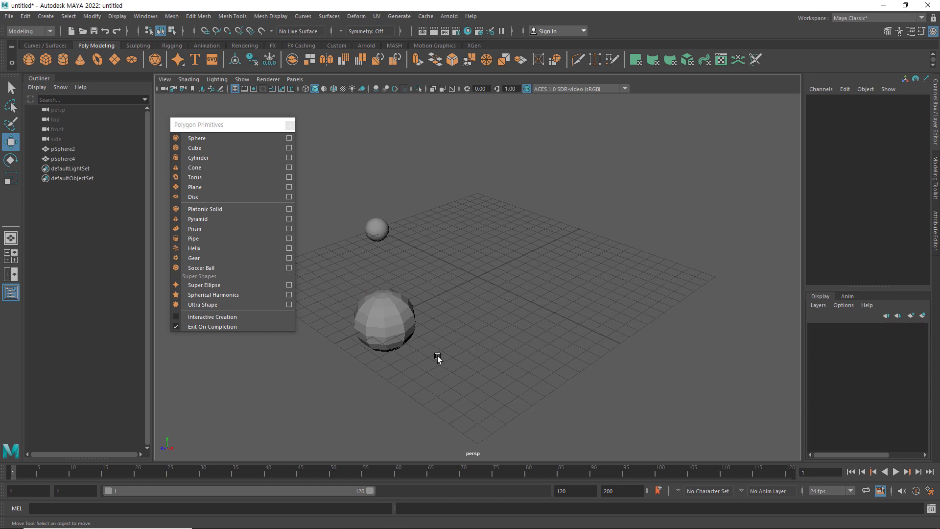
left_click(393, 318)
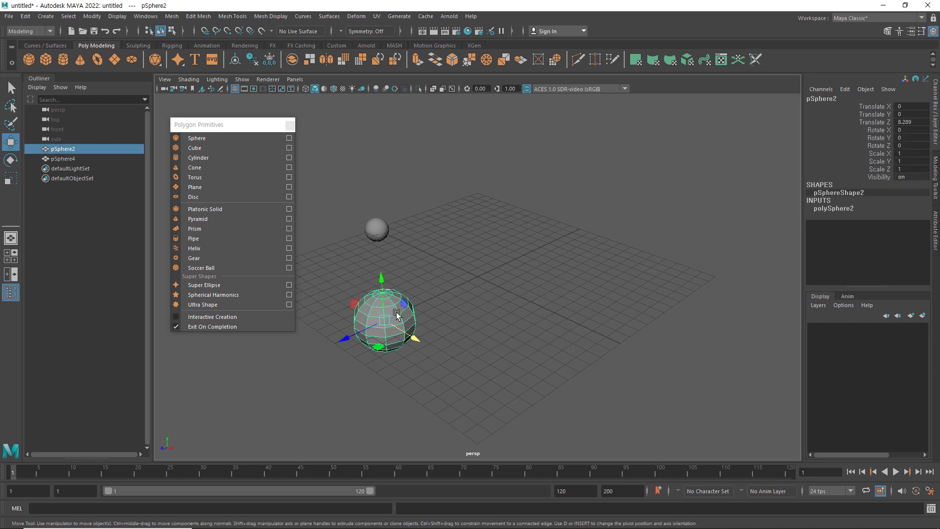
left_click(380, 230)
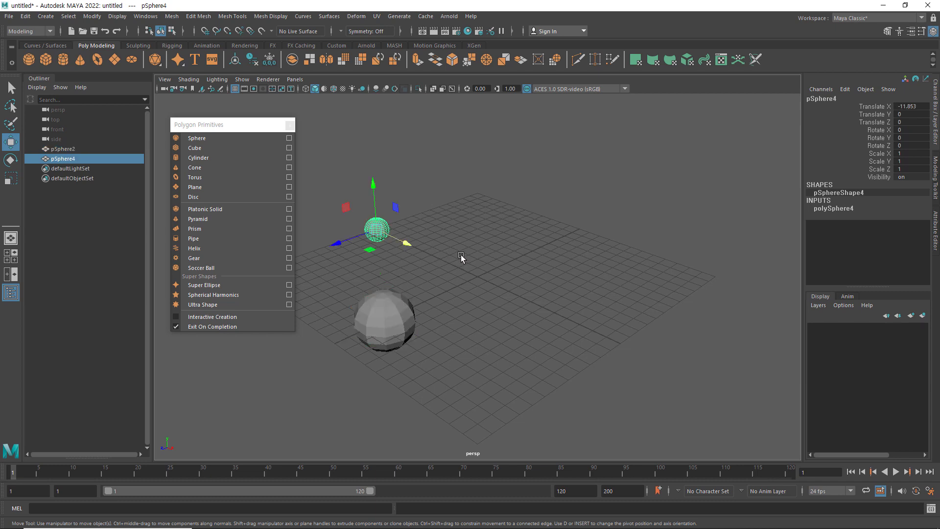
left_click(474, 308)
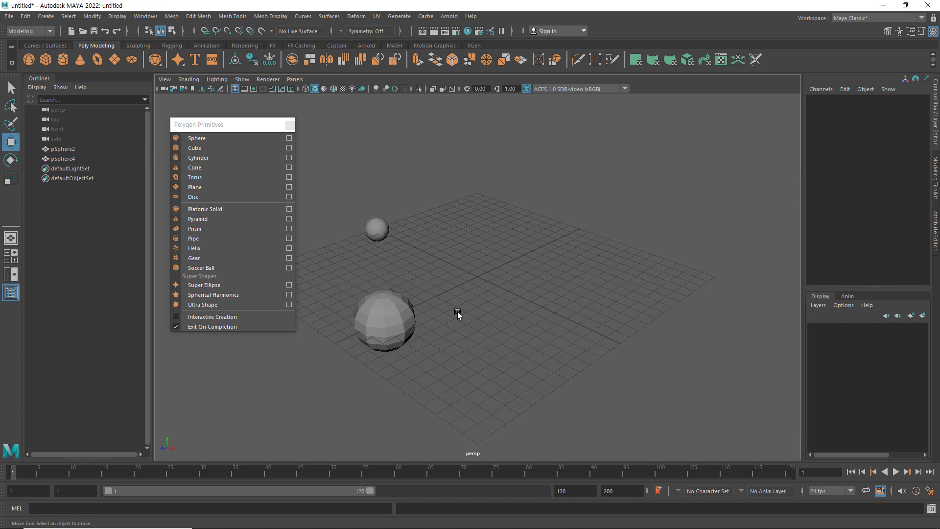
left_click(378, 230)
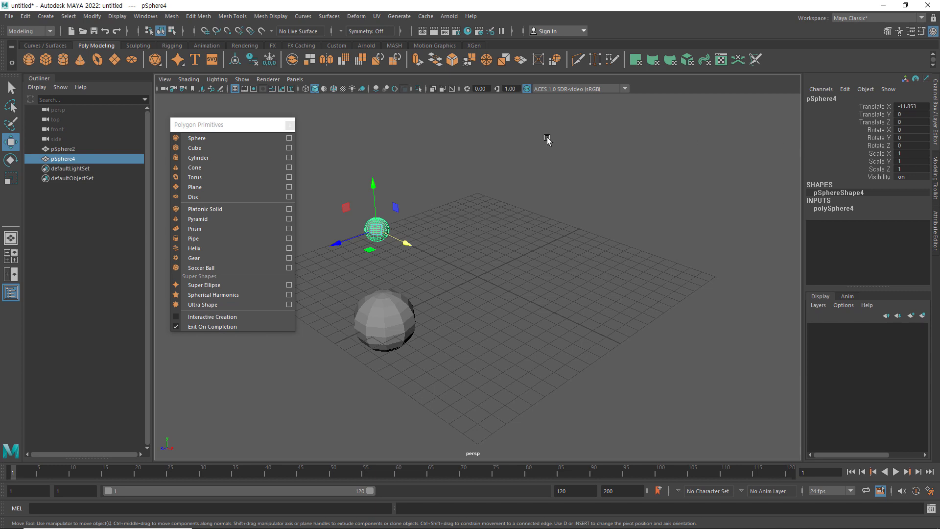
left_click(261, 129)
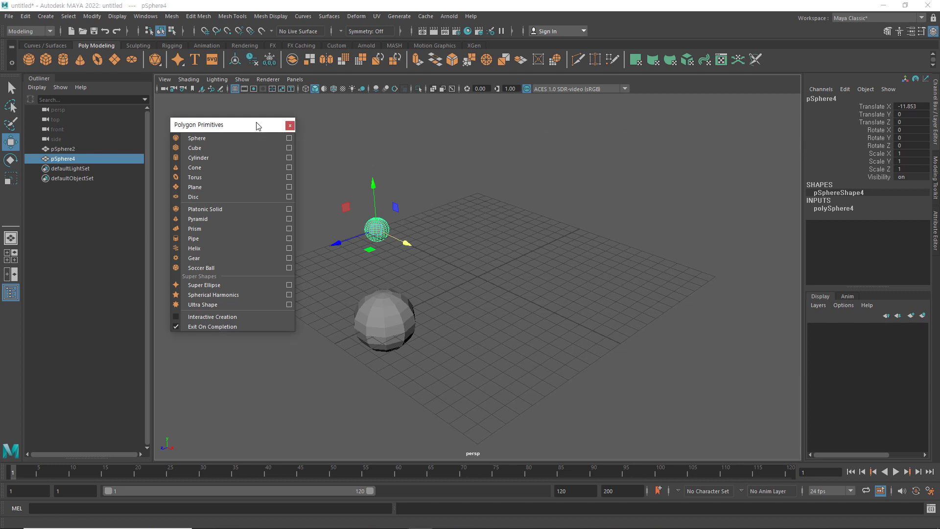
Step: Close the primitives panel and trial-edit polySphere4's subdivisions in the Channel Box, undoing the change
left_click(290, 125)
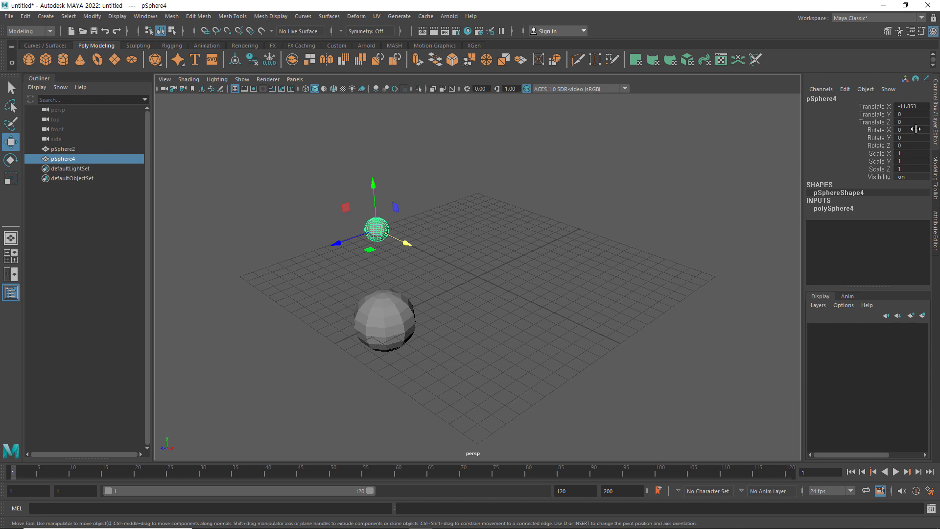
left_click(840, 209)
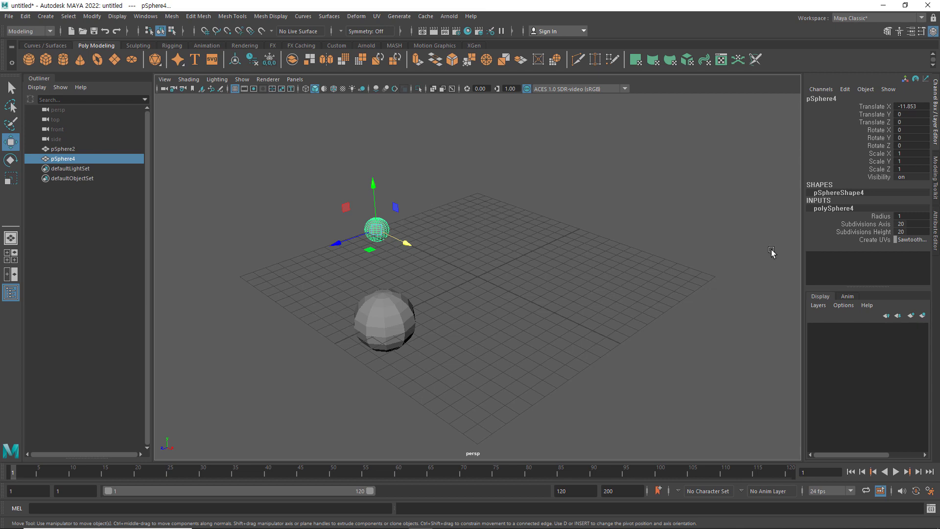
left_click_drag(904, 225, 896, 224)
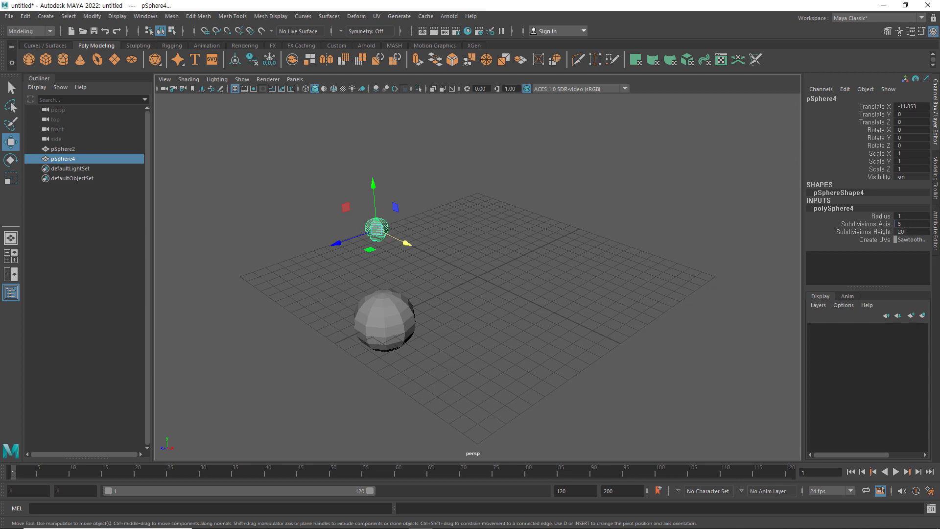
double_click(911, 231)
type("11")
key("Return")
double_click(919, 231)
type("17")
key("Return")
key("ctrl+z")
key("ctrl+z")
key("ctrl+z")
key("ctrl+z")
key("ctrl+z")
Step: Reselect pSphere4, set Subdivisions Axis and Height to 10, then select pSphere2
mouse_move(338, 230)
left_mouse_down("alt")
mouse_move(359, 225)
mouse_move(324, 233)
mouse_move(324, 242)
mouse_move(318, 233)
left_mouse_up("alt")
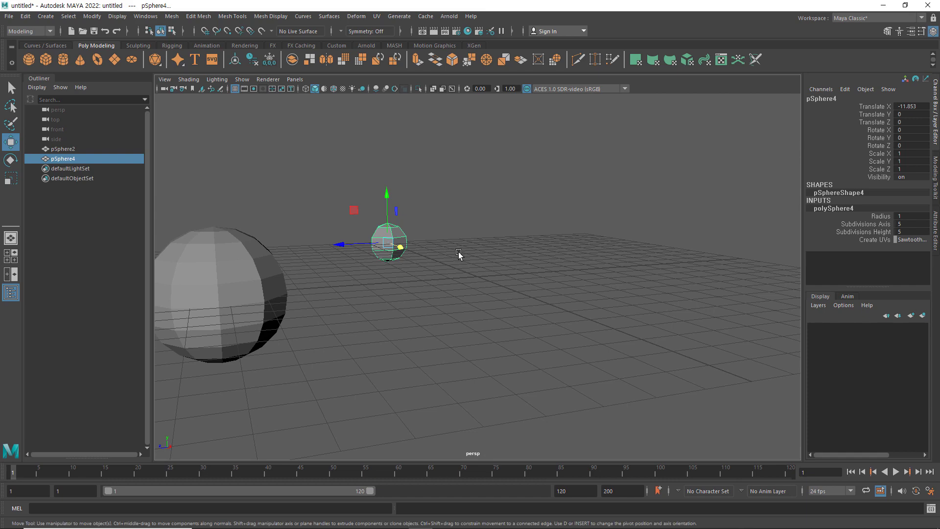
left_click(440, 256)
mouse_move(420, 256)
left_mouse_down("alt")
mouse_move(428, 268)
mouse_move(479, 272)
mouse_move(451, 304)
mouse_move(407, 254)
left_mouse_up("alt")
left_click(379, 198)
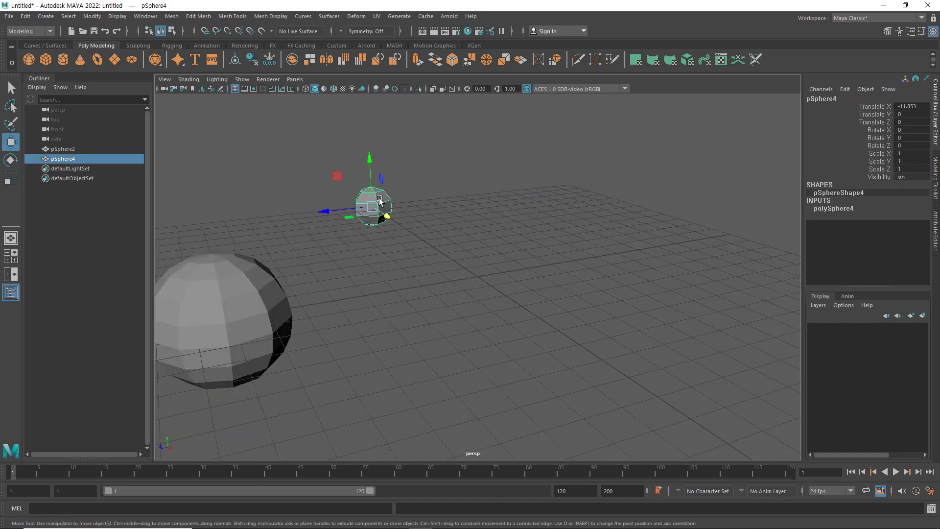
left_click(839, 210)
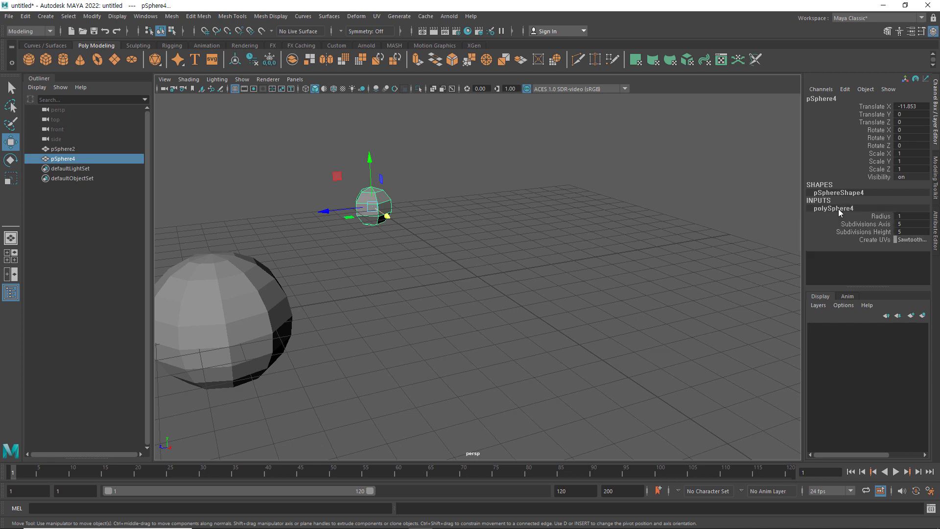
left_click(907, 224)
key("Tab")
type("10")
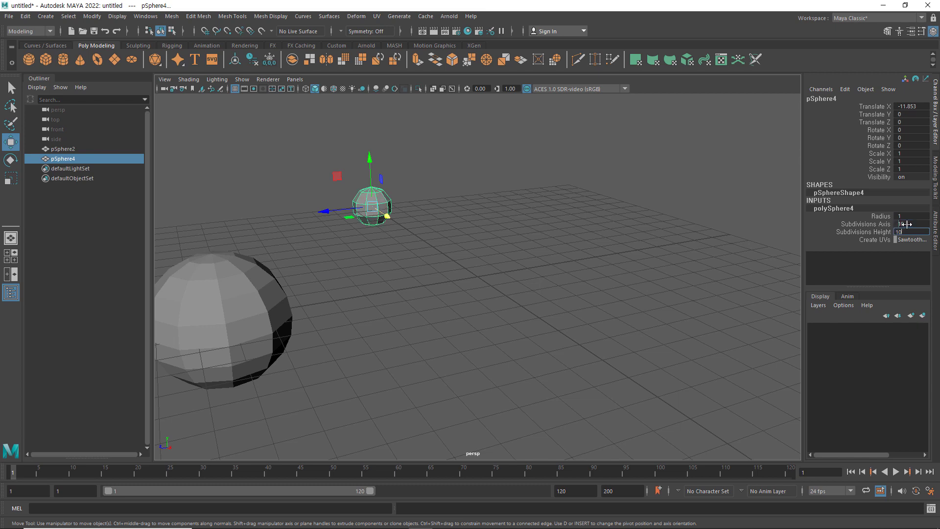
key("Return")
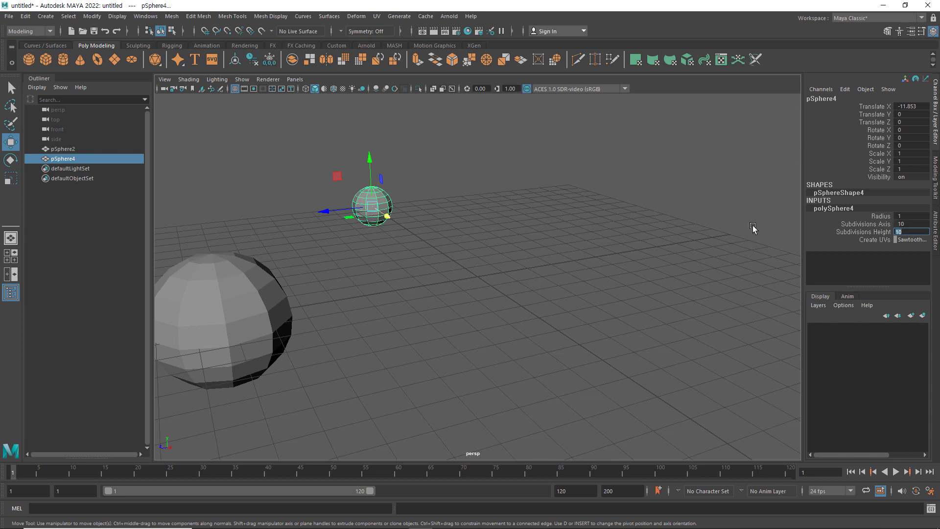
left_click(246, 303)
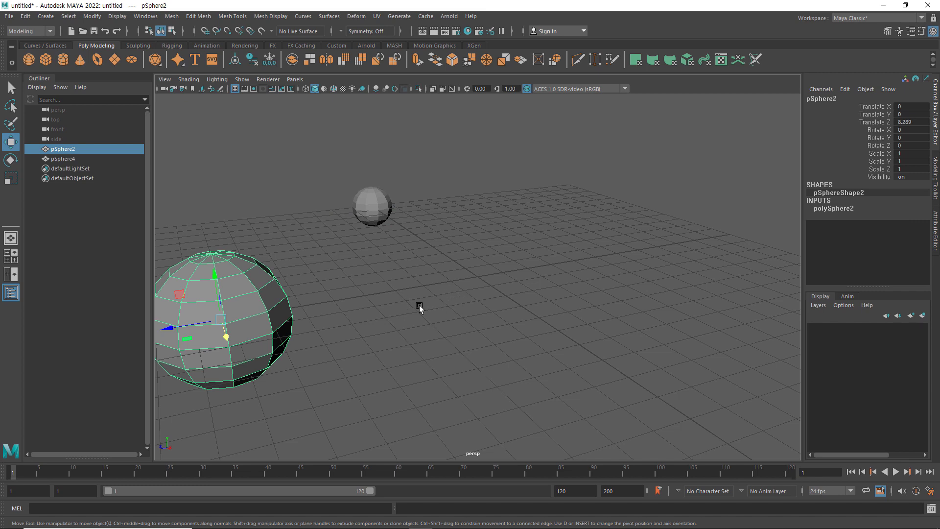
Step: Give the large sphere's polySphere2 15 axis and 15 height subdivisions in the Channel Box
middle_click_drag(419, 305, 607, 264, "alt")
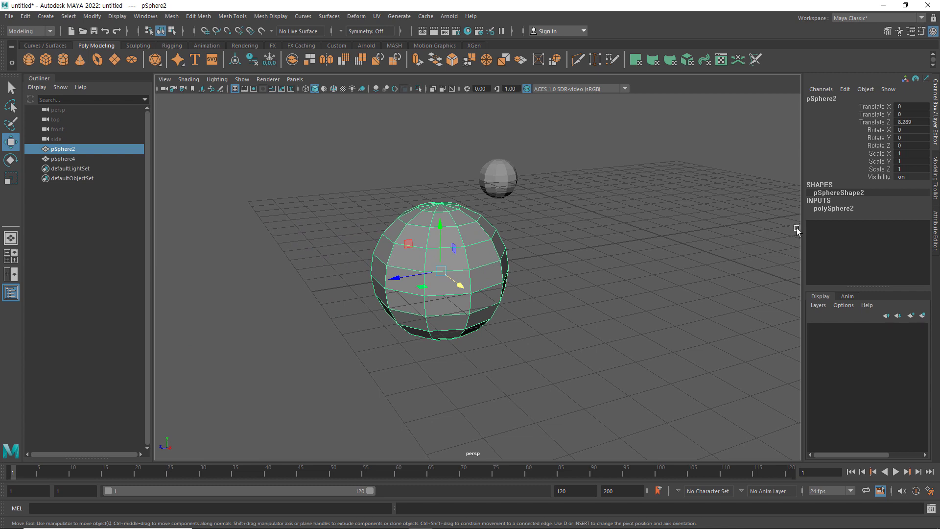
left_click(838, 209)
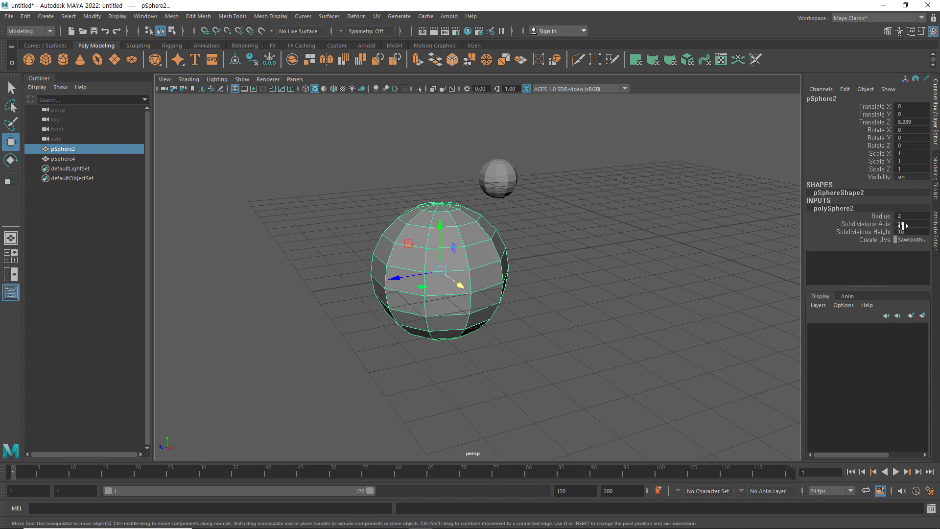
left_click(905, 224)
type("16")
key("Tab")
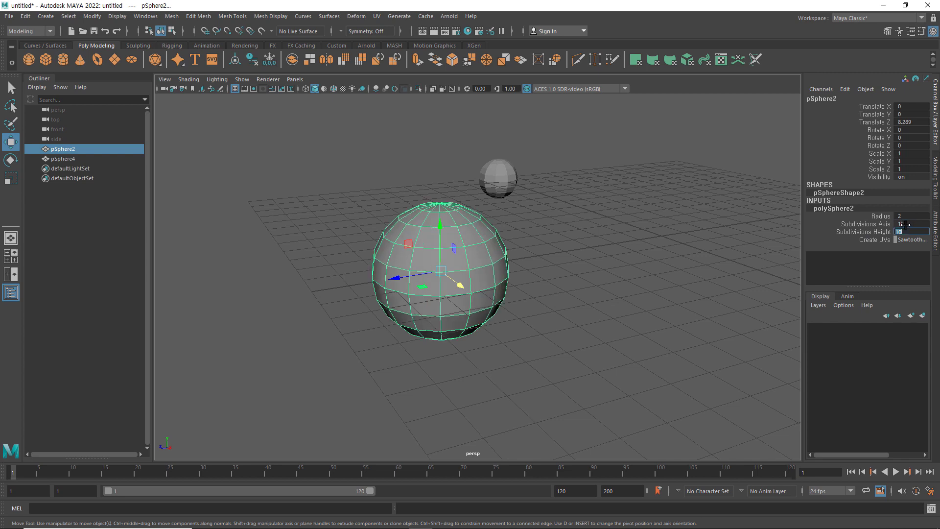
type("15")
key("Return")
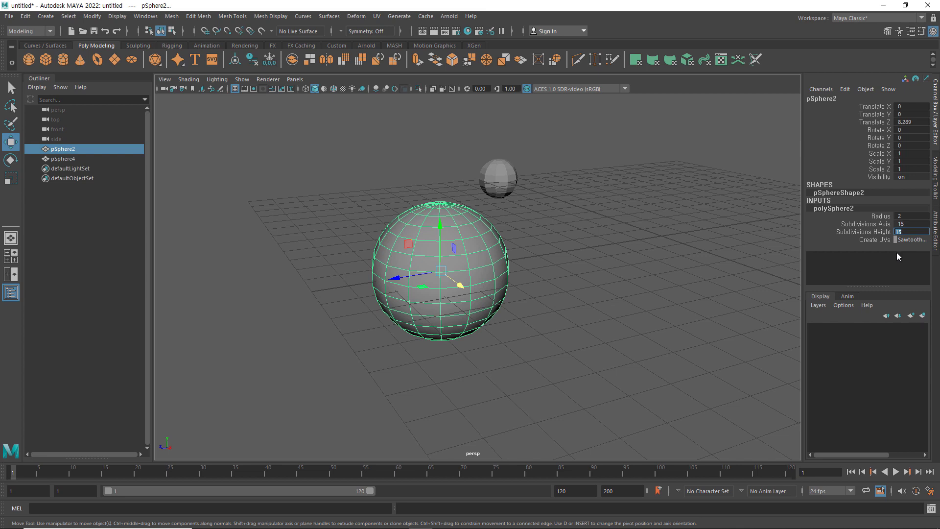
Step: Set the large sphere's radius to 3 and bring up its Attribute Editor
left_click(909, 216)
type("3")
key("Return")
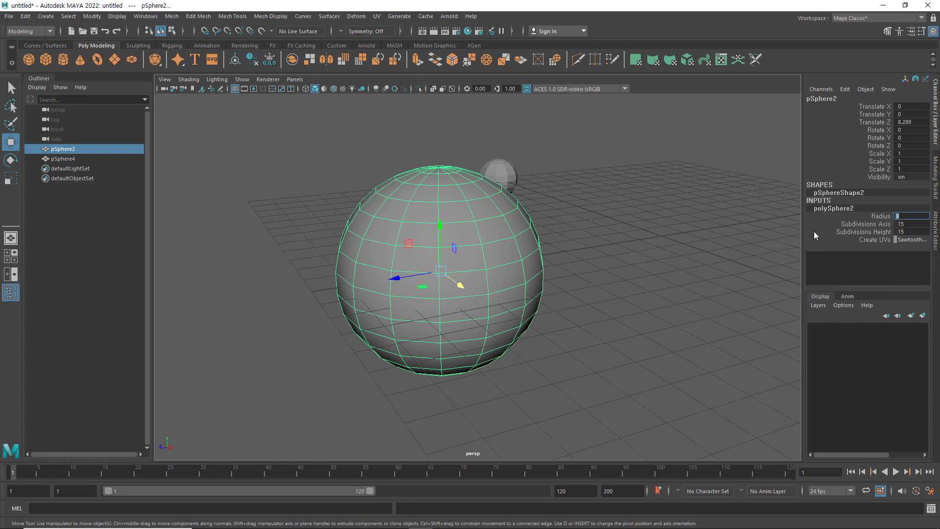
key("Return")
left_click(936, 234)
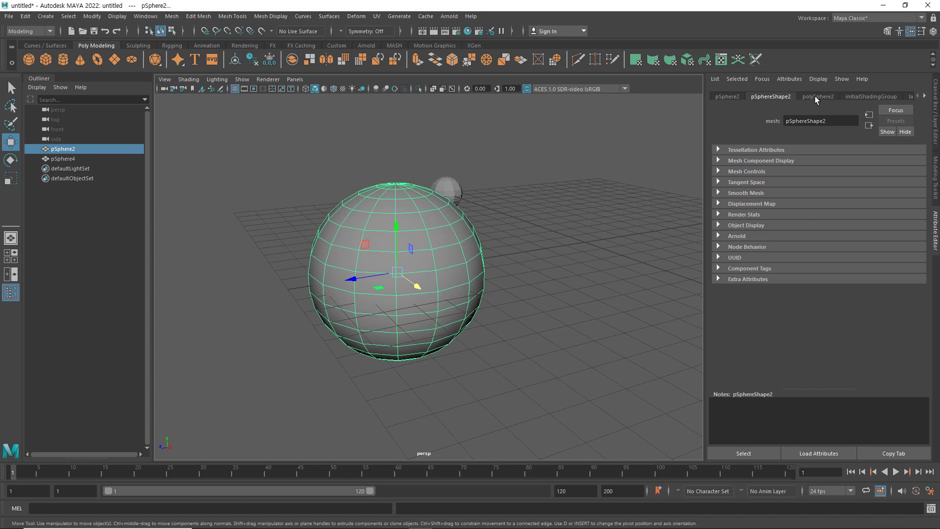
Step: In the polySphere2 attributes, set radius 2 with 10 axis and 10 height subdivisions
left_click(935, 124)
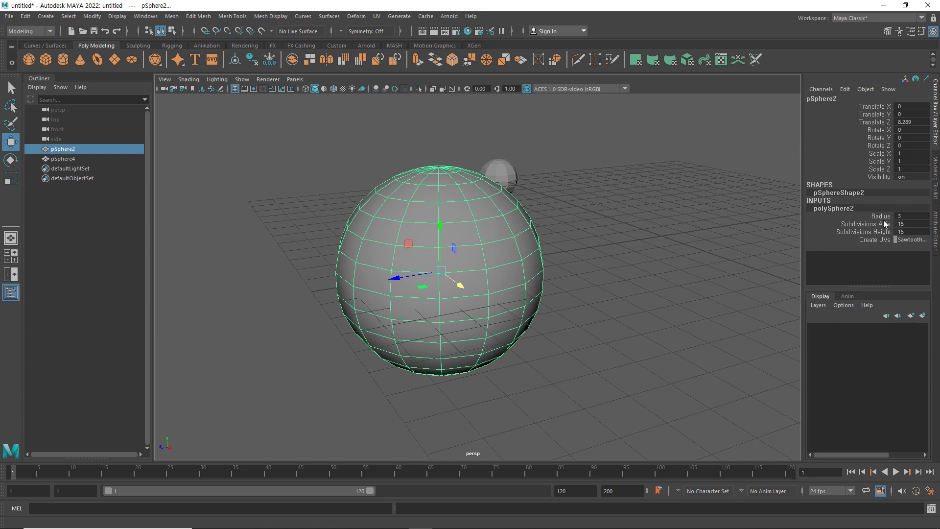
left_click(935, 231)
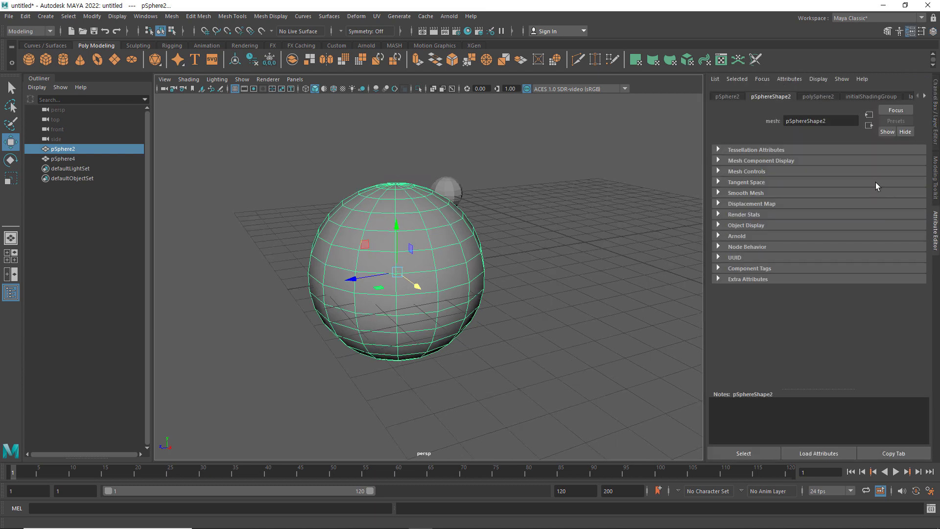
left_click(820, 96)
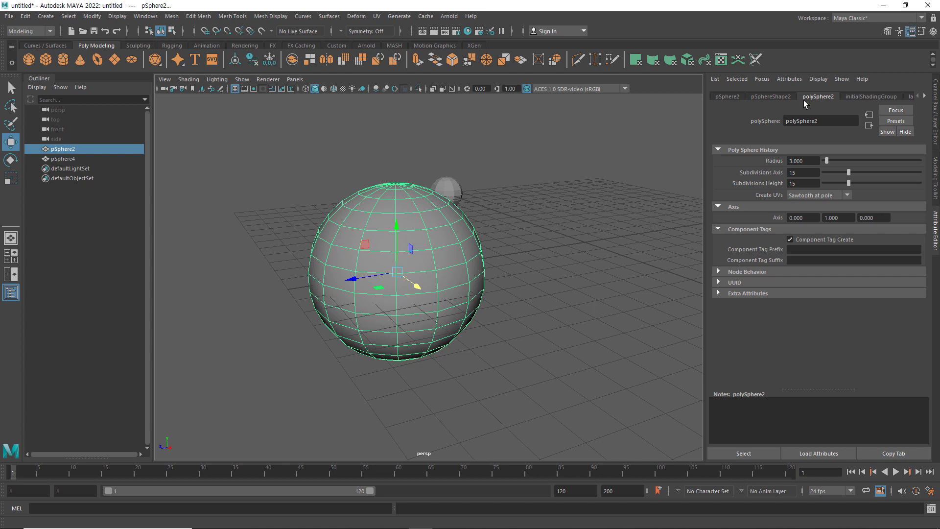
left_click(812, 160)
type("2")
key("Return")
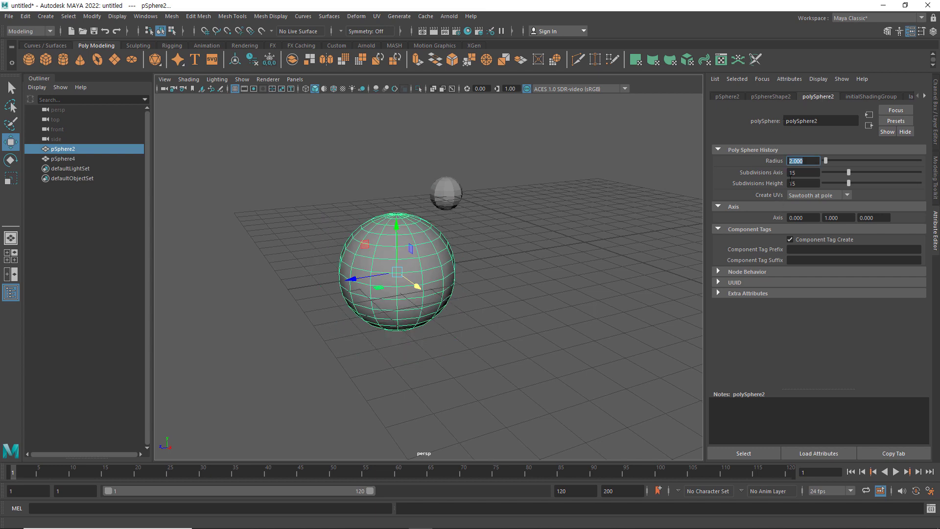
left_click(801, 175)
key("Tab")
type("10")
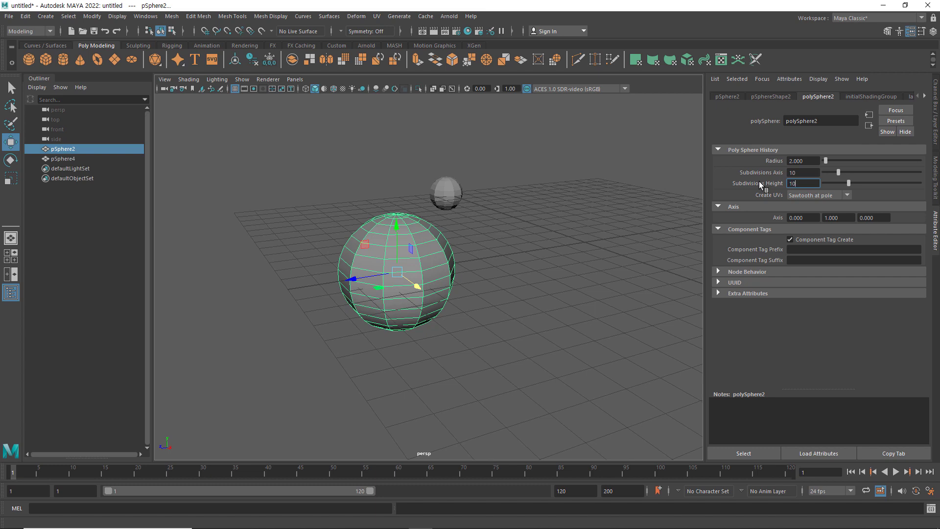
key("Return")
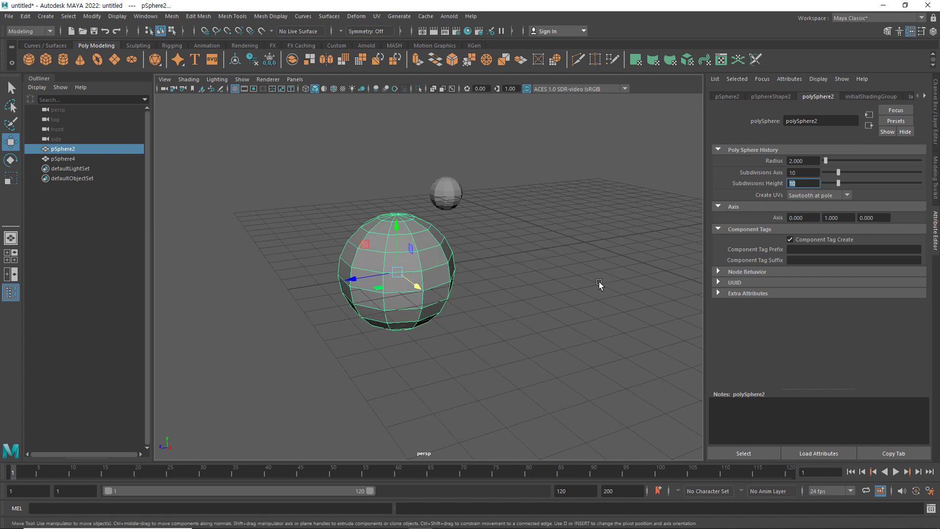
Step: Marquee-select both spheres and delete them
left_click(562, 283)
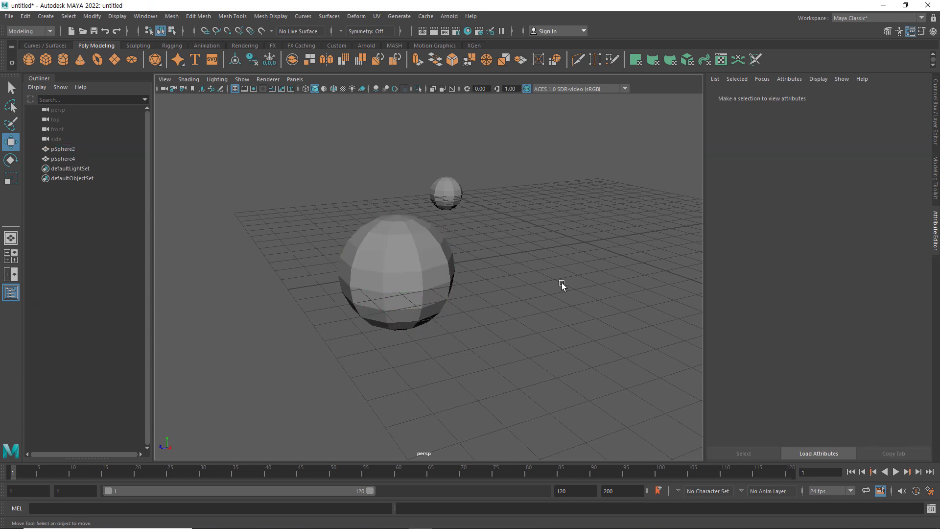
mouse_move(326, 145)
left_mouse_down()
mouse_move(363, 198)
mouse_move(512, 351)
left_mouse_up()
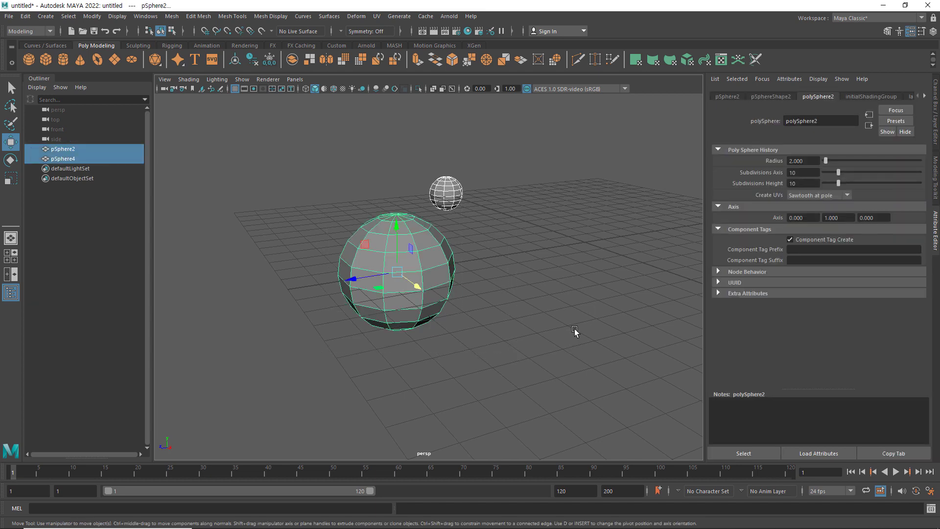
key("Delete")
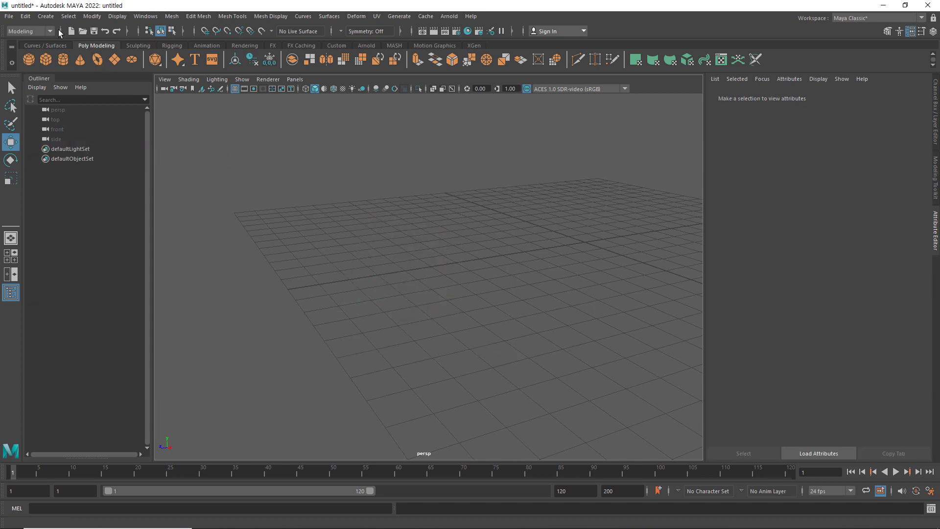
Step: Add and delete a test cube from a torn-off primitives panel, then close it and frame the grid
left_click(49, 17)
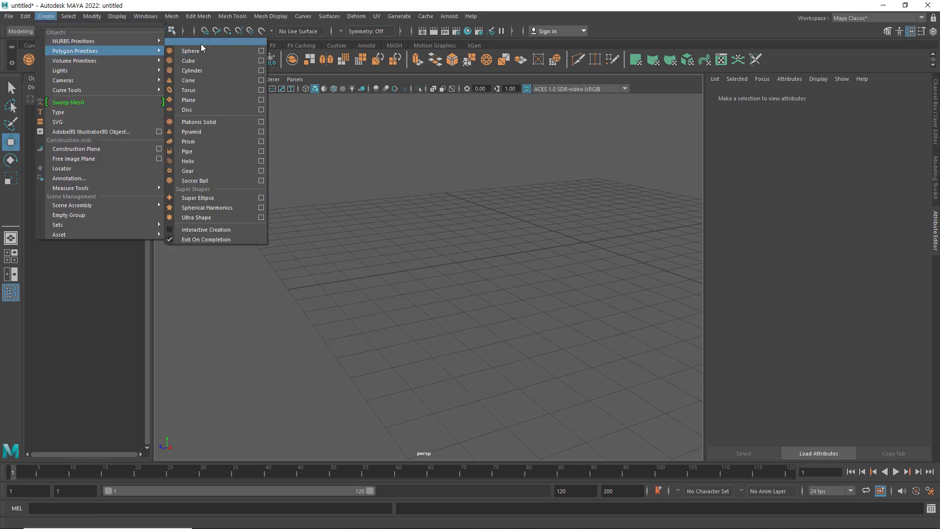
left_click(200, 44)
left_click_drag(218, 30, 216, 129)
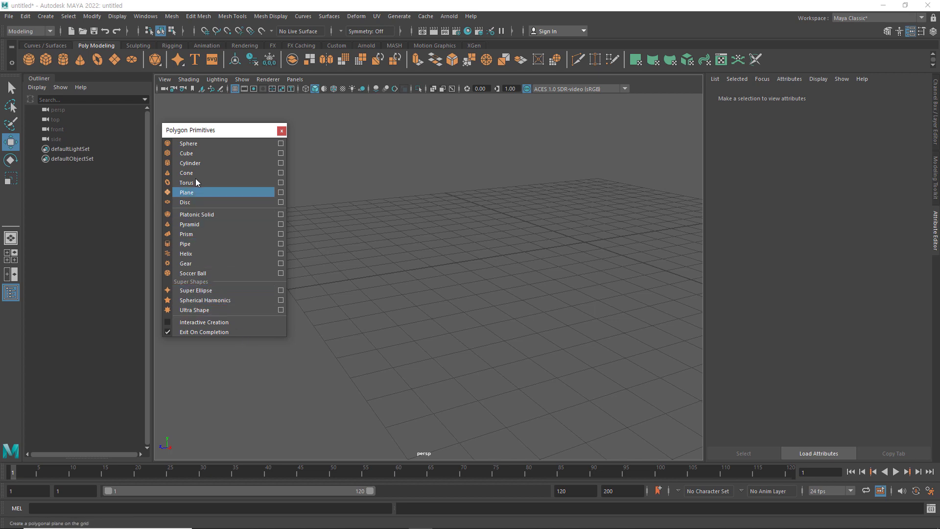
left_click(189, 153)
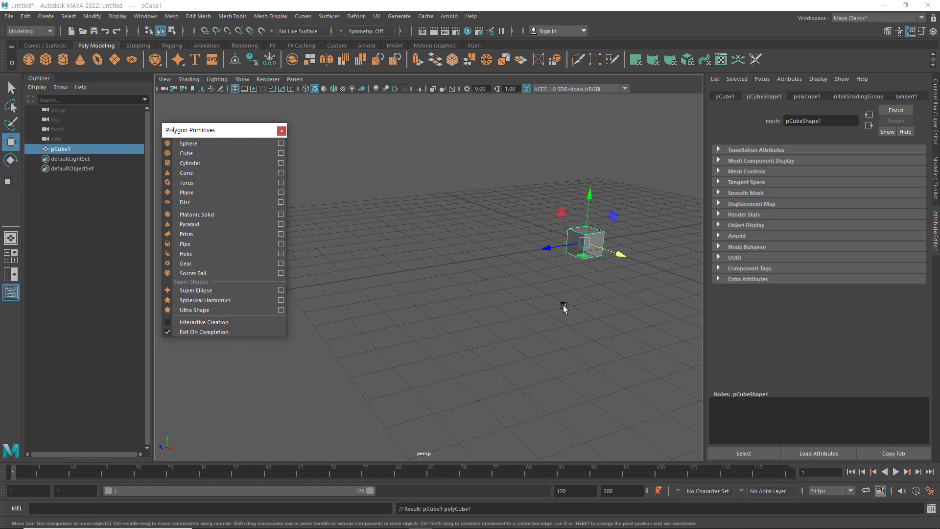
key("Delete")
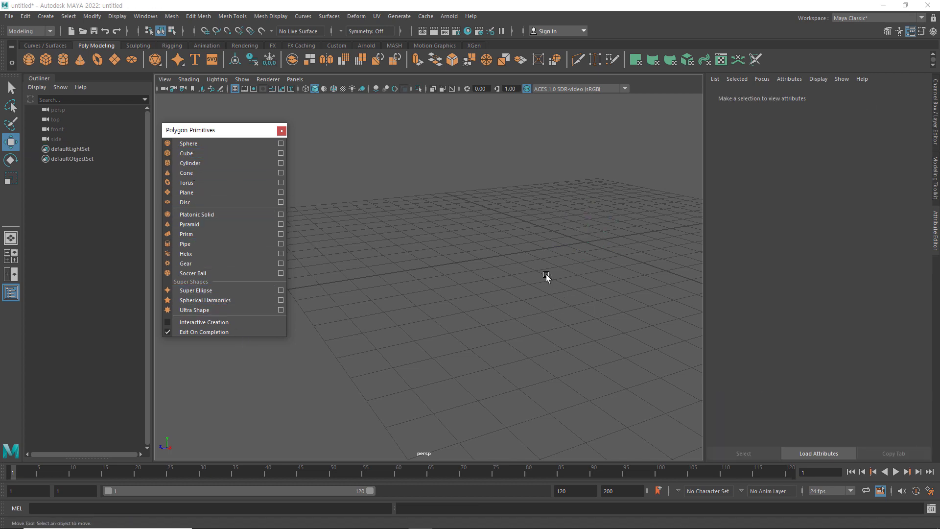
left_click(281, 132)
key("f")
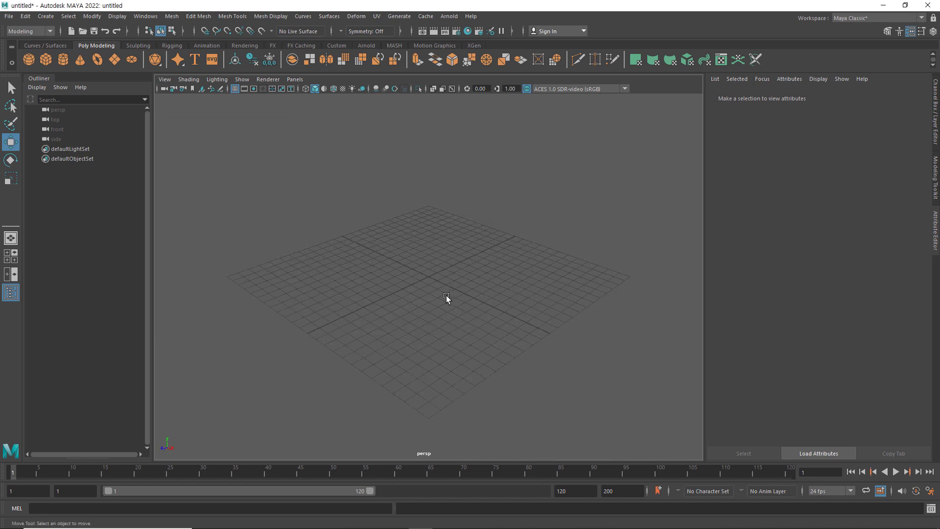
Step: Tear off the Polygon Primitives list as a floating window over the viewport
left_click(51, 18)
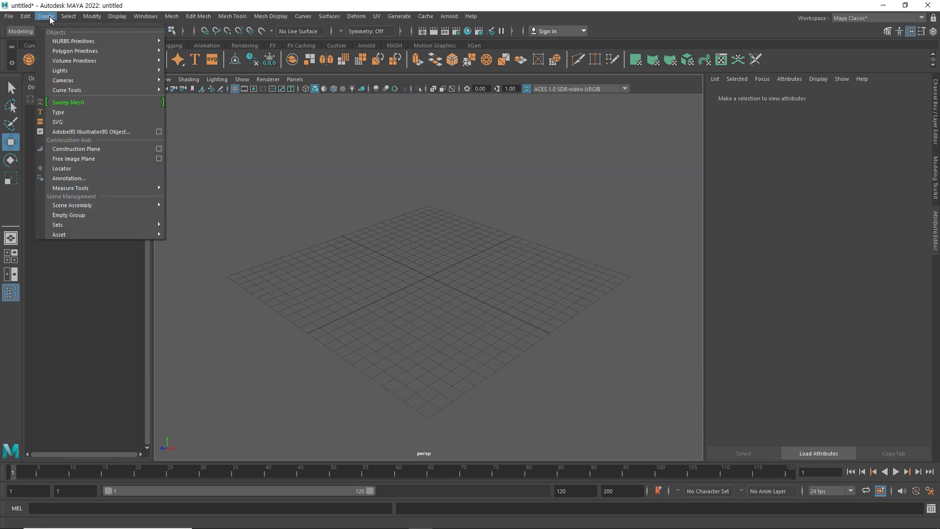
mouse_move(75, 51)
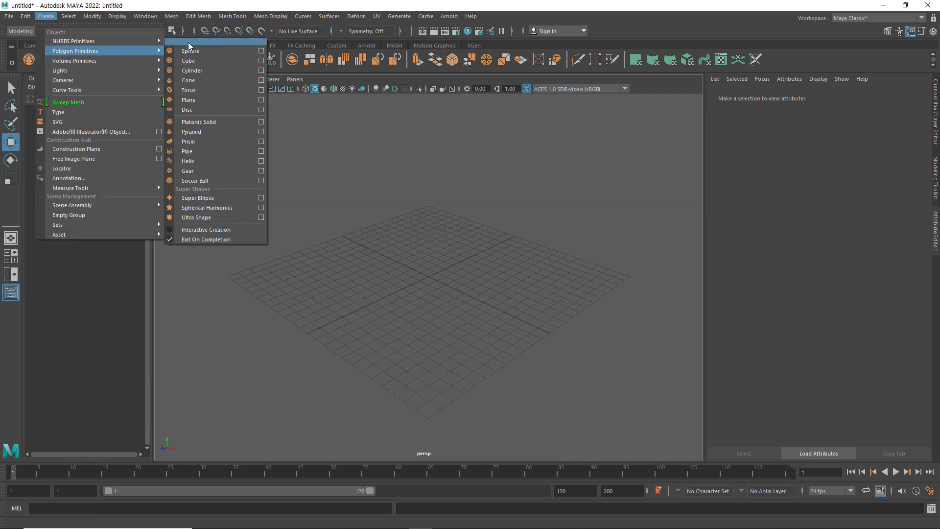
left_click(189, 43)
left_click_drag(224, 30, 220, 103)
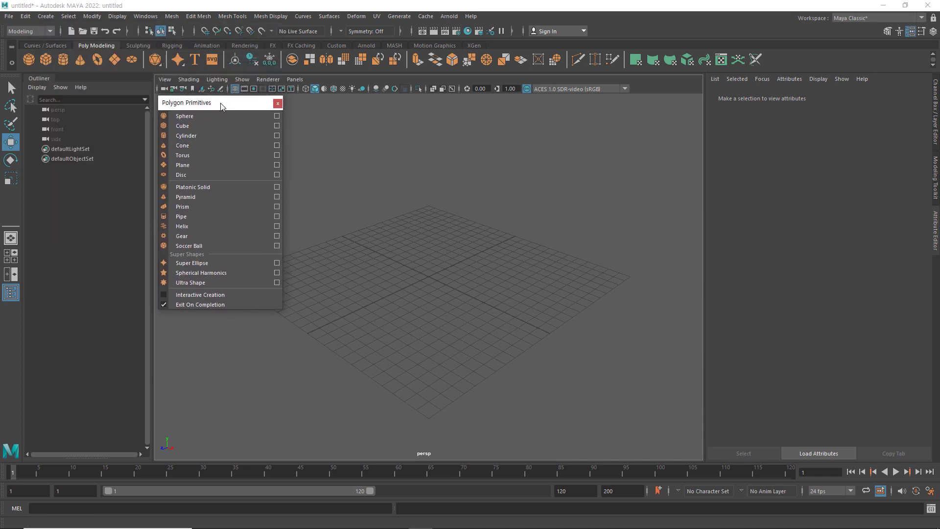
Step: Create a test cube, cylinder and plane, then marquee-select and delete all three
left_click(184, 127)
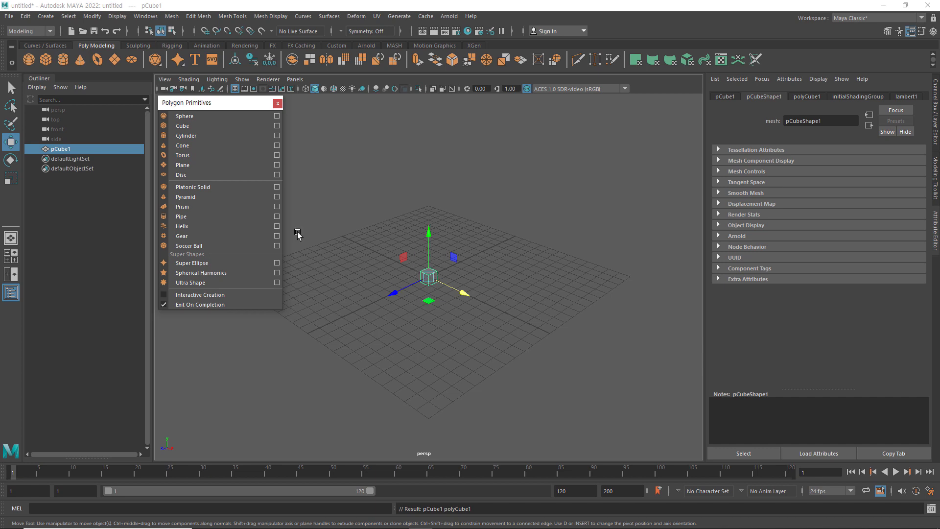
left_click(186, 136)
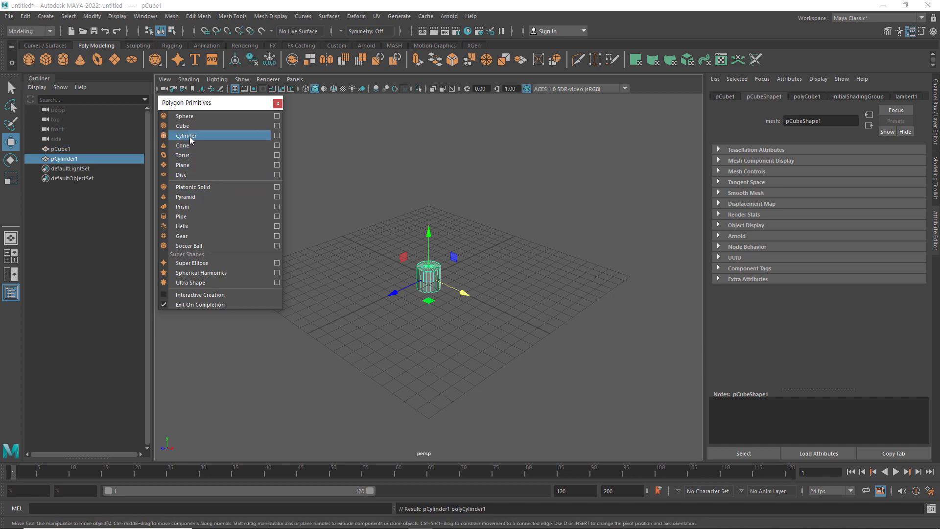
left_click(195, 165)
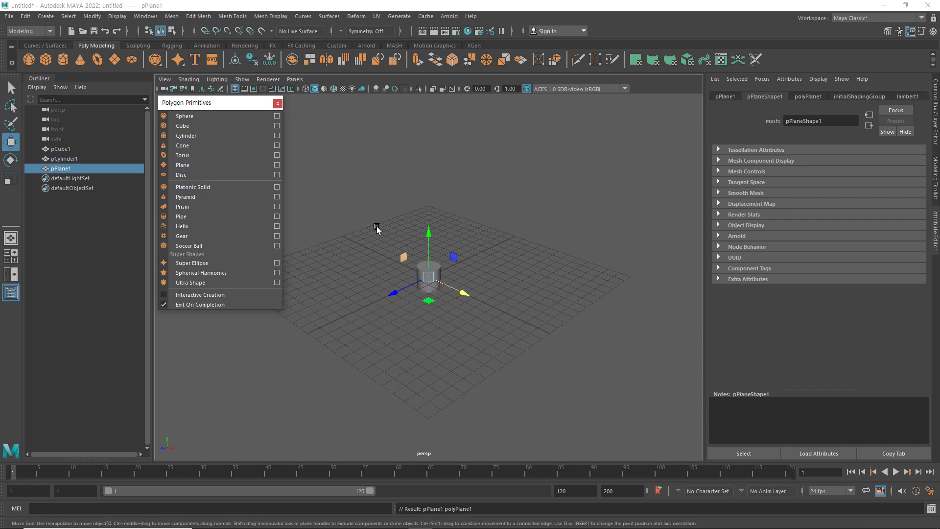
left_click_drag(375, 224, 502, 340)
key("Delete")
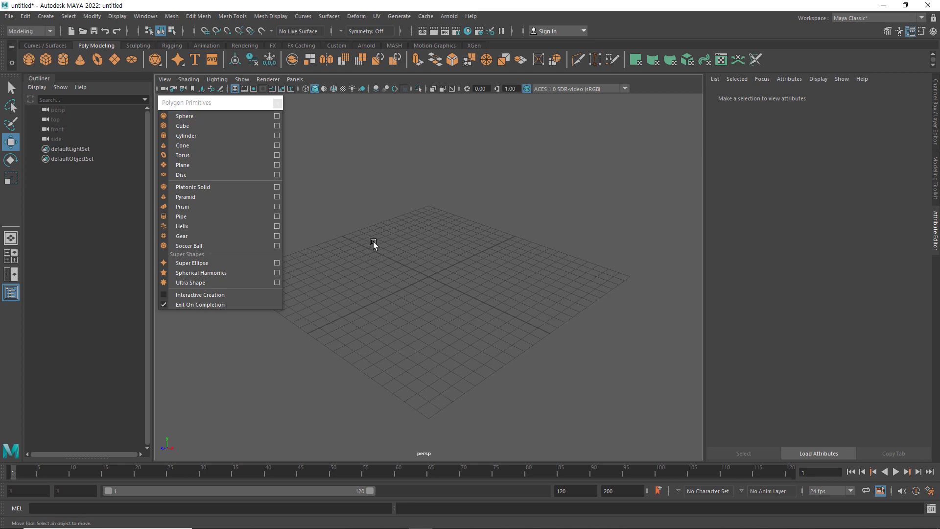
Step: With Interactive Creation on, draw a sphere directly on the grid
left_click(166, 296)
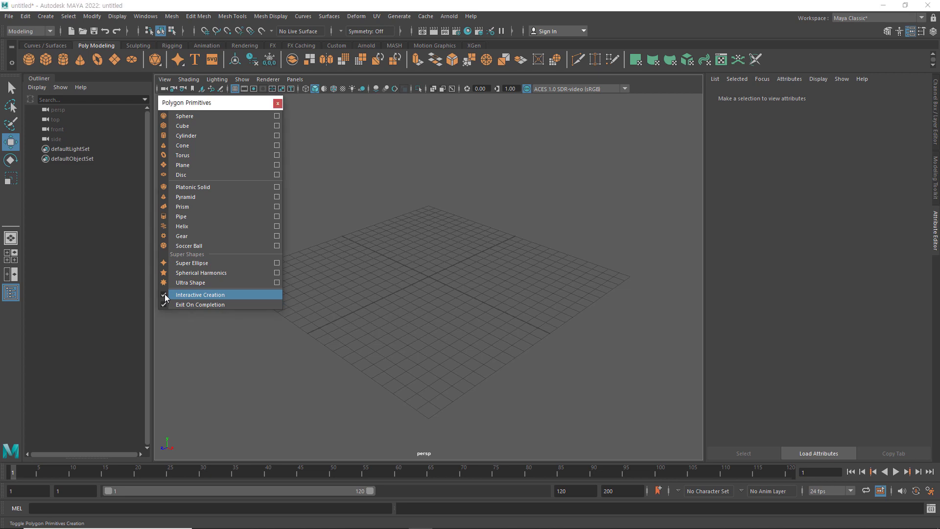
left_click(185, 116)
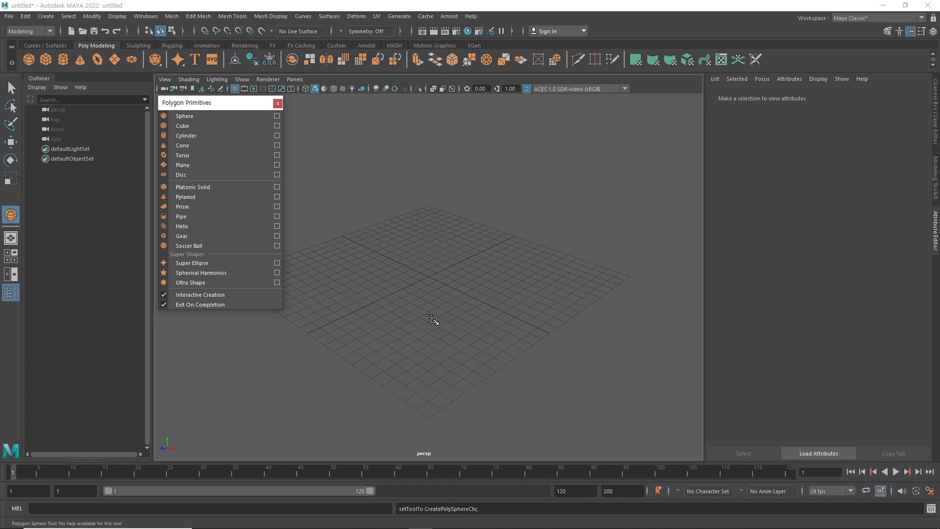
left_click(426, 281)
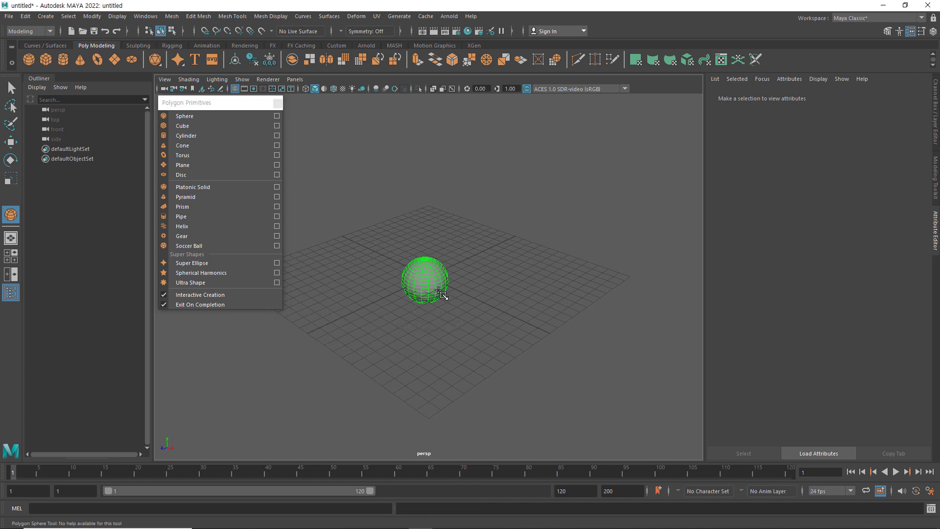
left_click_drag(432, 286, 462, 331)
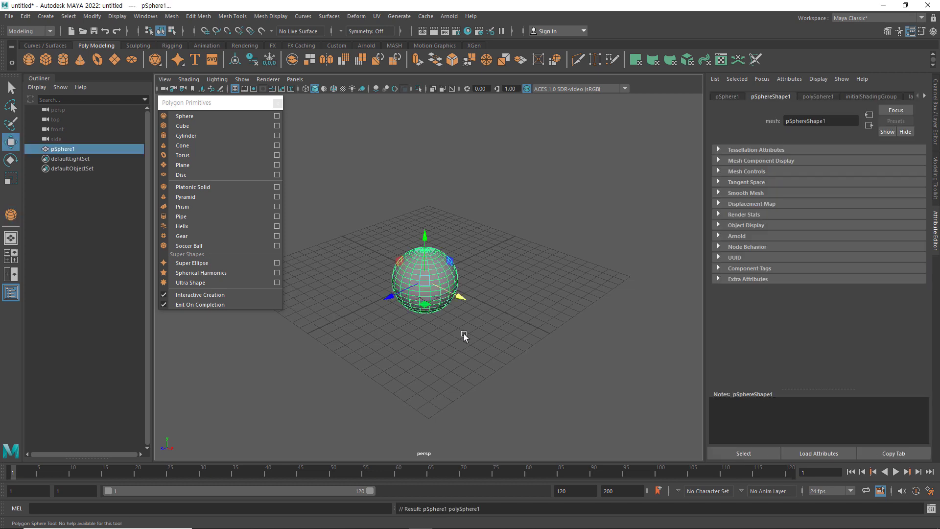
Step: Draw a box right of the sphere by base then height, then disable Interactive Creation
left_click(215, 127)
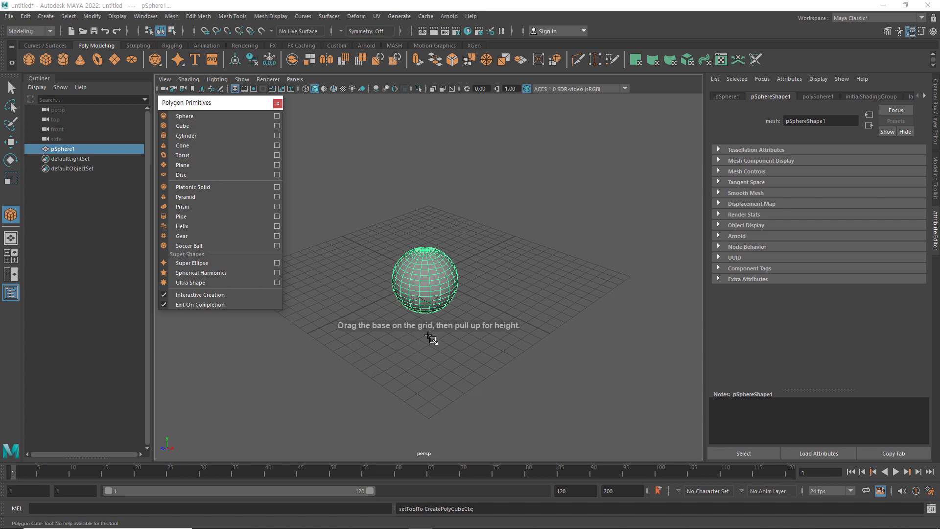
left_click_drag(552, 296, 553, 387)
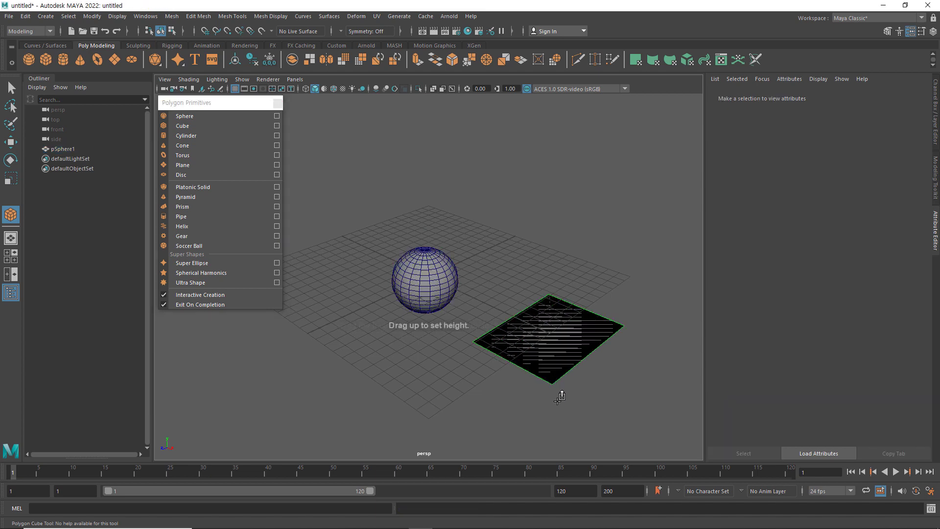
left_click_drag(553, 353, 549, 289)
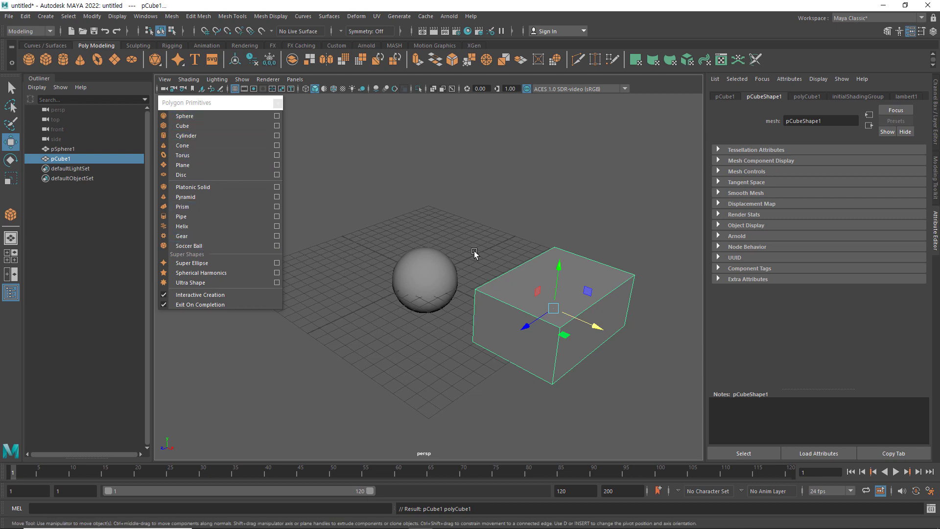
left_click(165, 294)
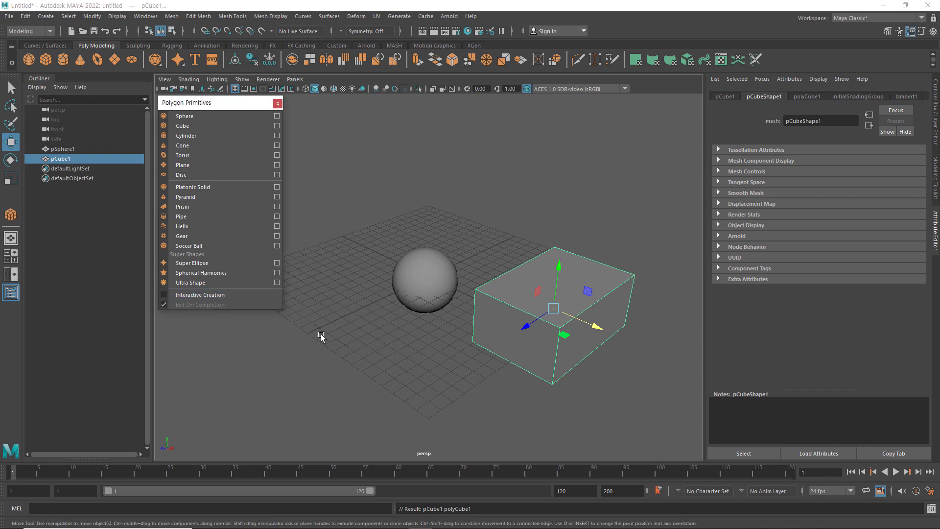
Step: Delete the sphere and box, then add a cube at the origin scaled uniformly to 2.808
left_click_drag(363, 196, 656, 406)
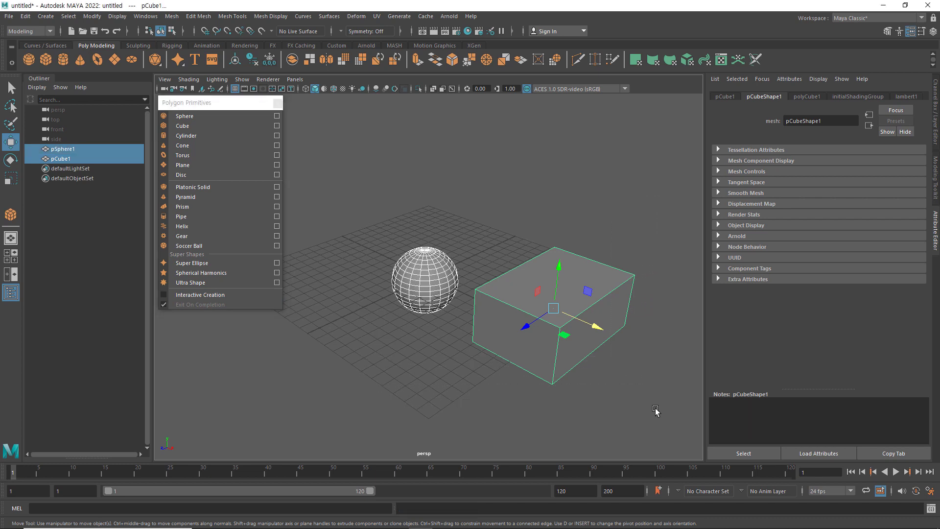
key("Delete")
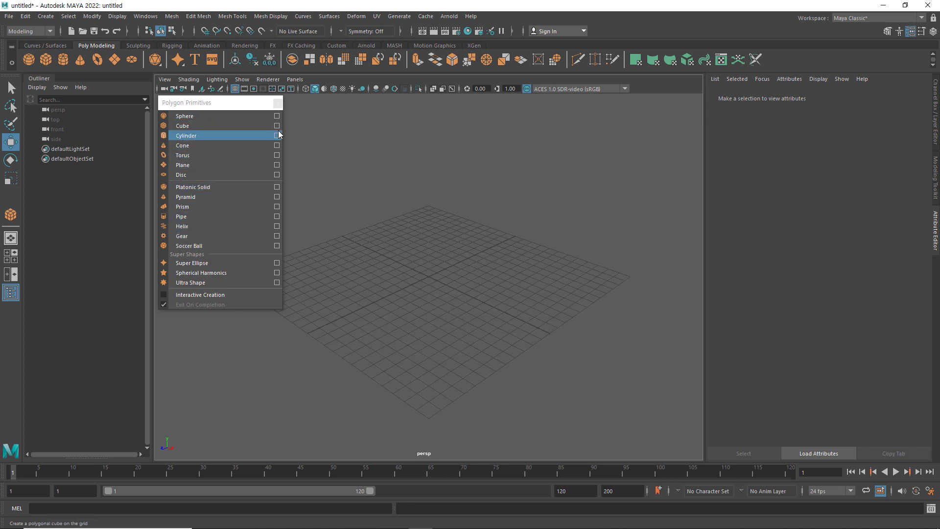
left_click(185, 128)
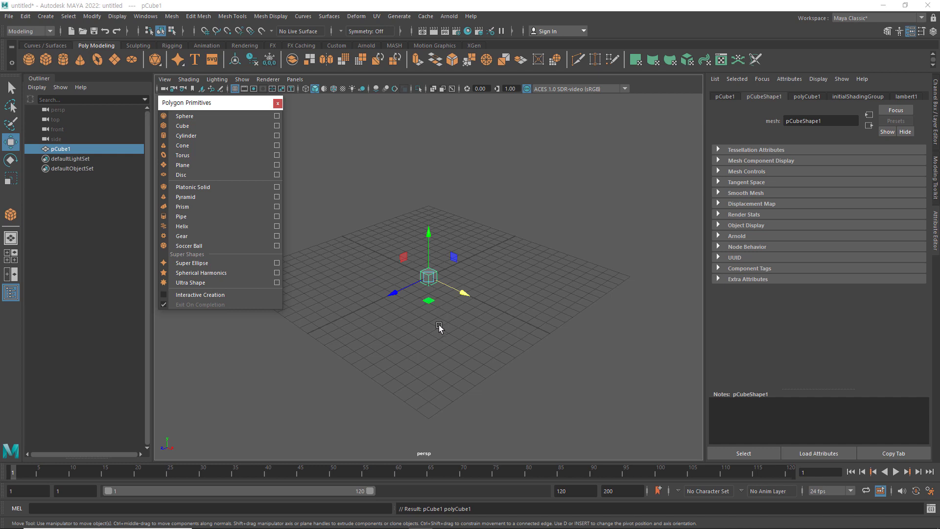
key("r")
left_click_drag(428, 276, 443, 289)
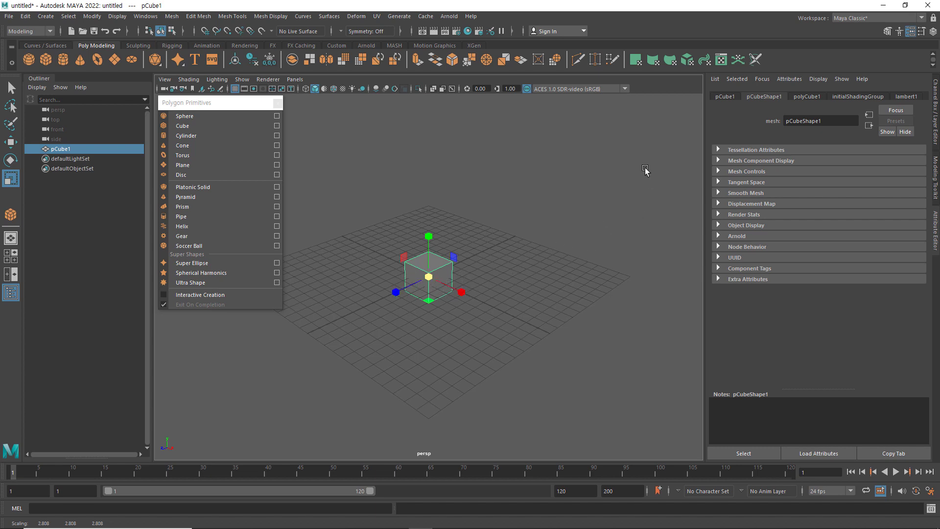
Step: Set polyCube1 Subdivisions Width to 2, then show polyCube1's inputs in the Channel Box
left_click(803, 98)
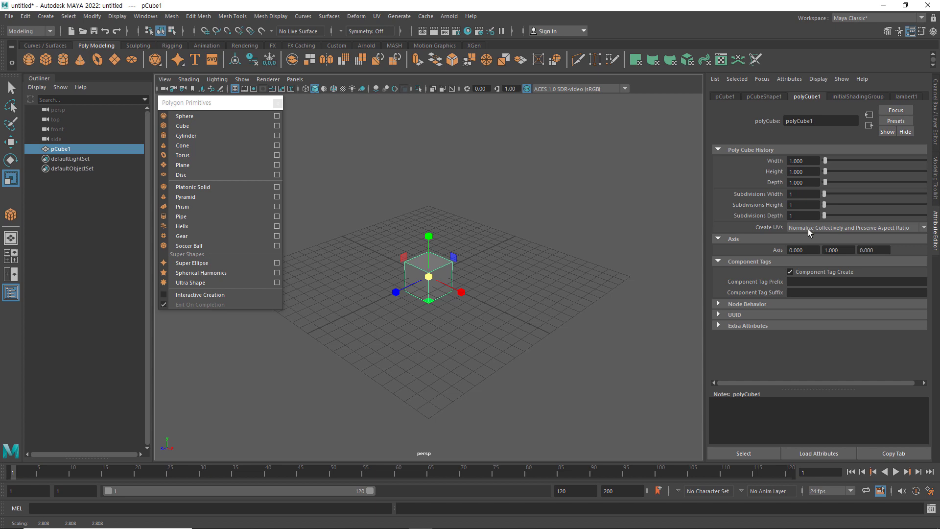
left_click_drag(825, 193, 827, 207)
left_click(935, 93)
left_click(831, 208)
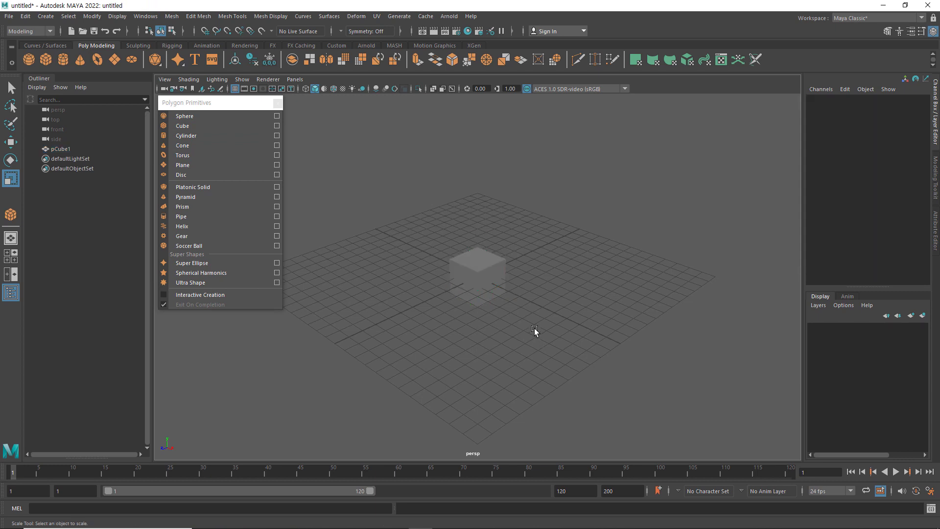
Step: Add a gear, move it to Translate X 5.854 beside the cube, and set its radius to 2
right_click(558, 252, "shift")
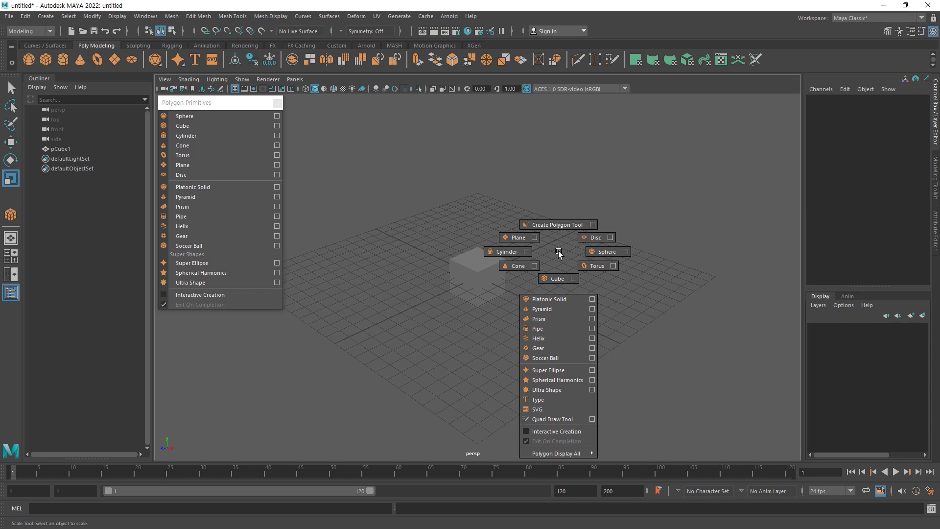
right_click_drag(559, 253, 562, 350, "shift")
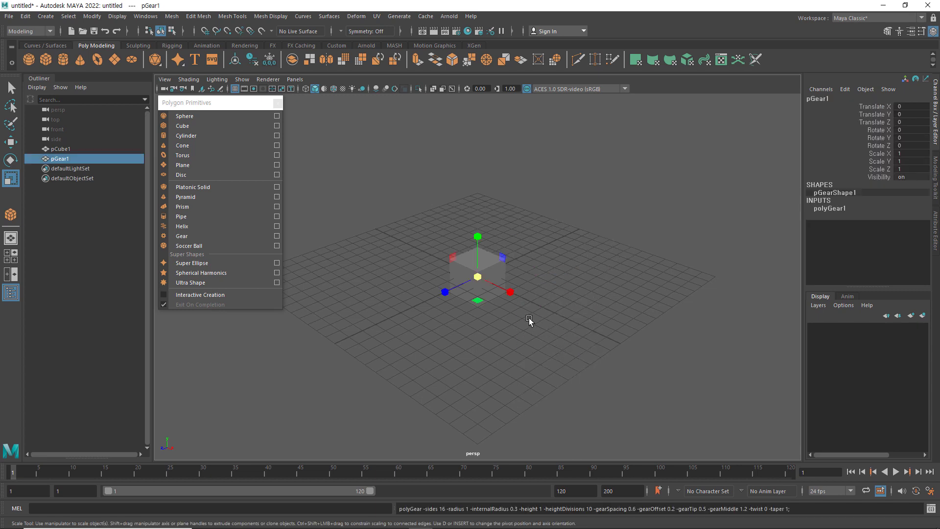
key("w")
left_click_drag(511, 294, 579, 341)
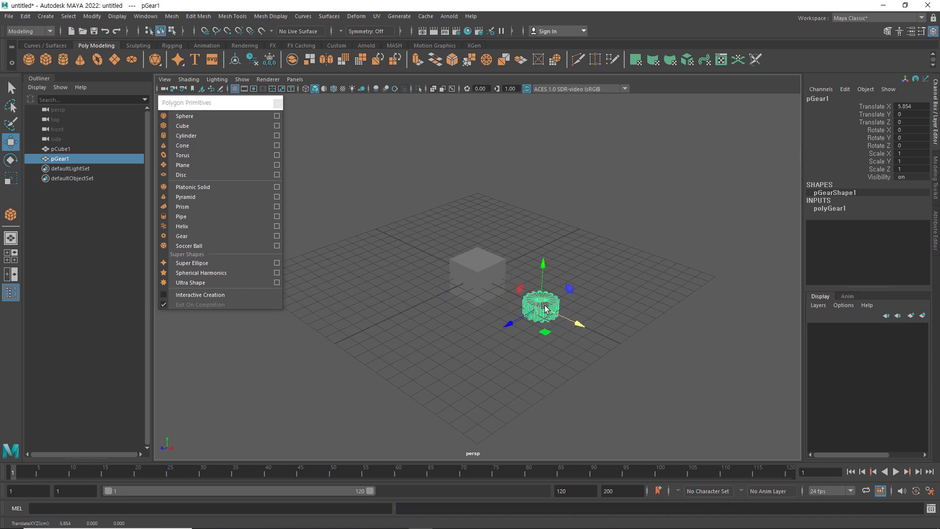
left_click(831, 209)
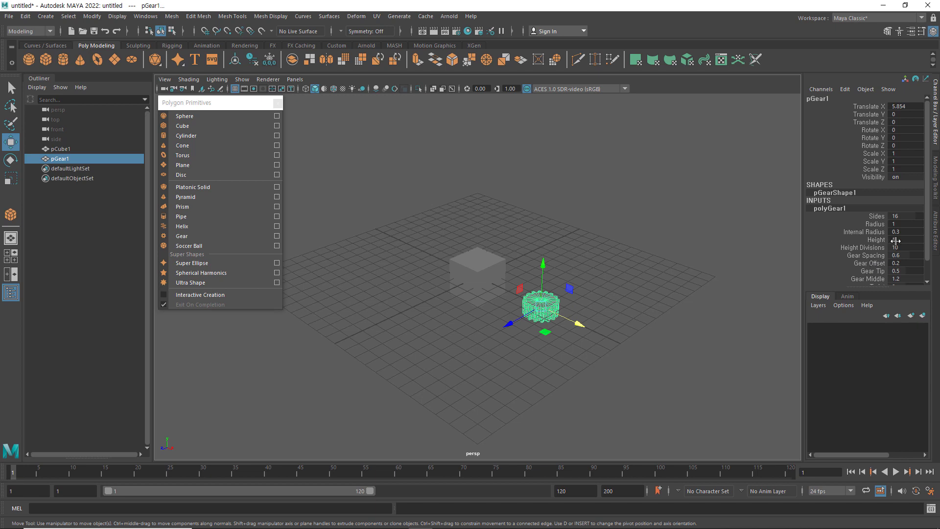
left_click(897, 224)
type("2")
key("Return")
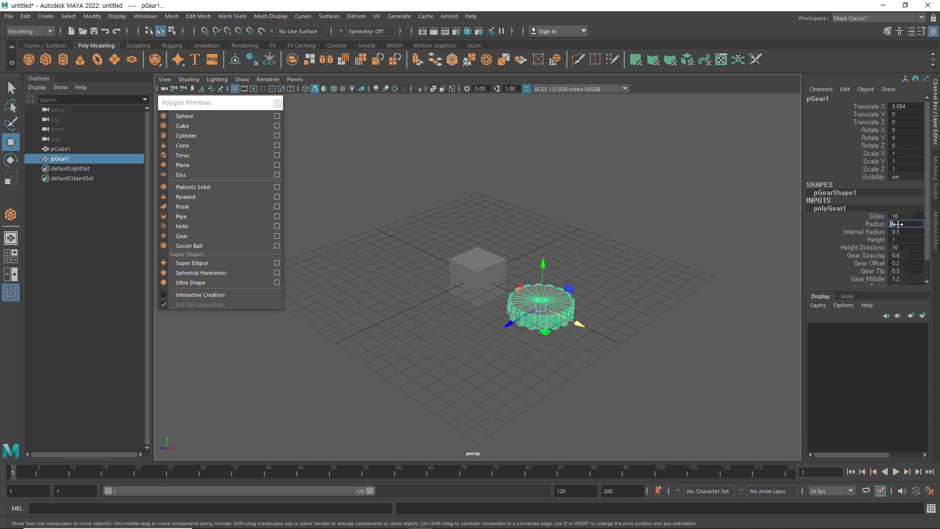